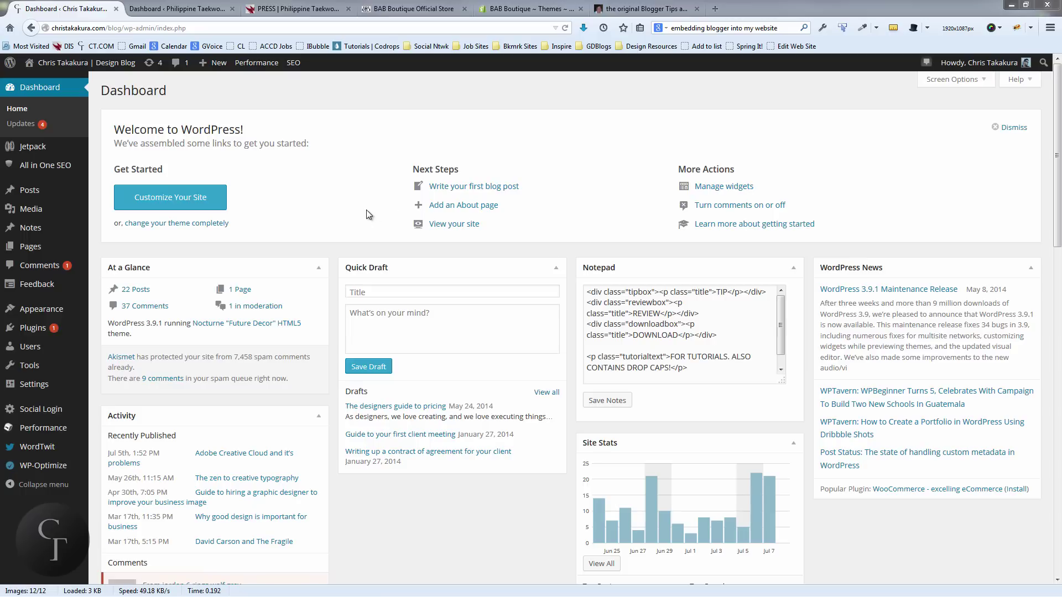
- Open the All in One SEO general settings and look through the general, home page, keyword and title sections
{"action": "mouse_move", "coordinate": [21, 168]}
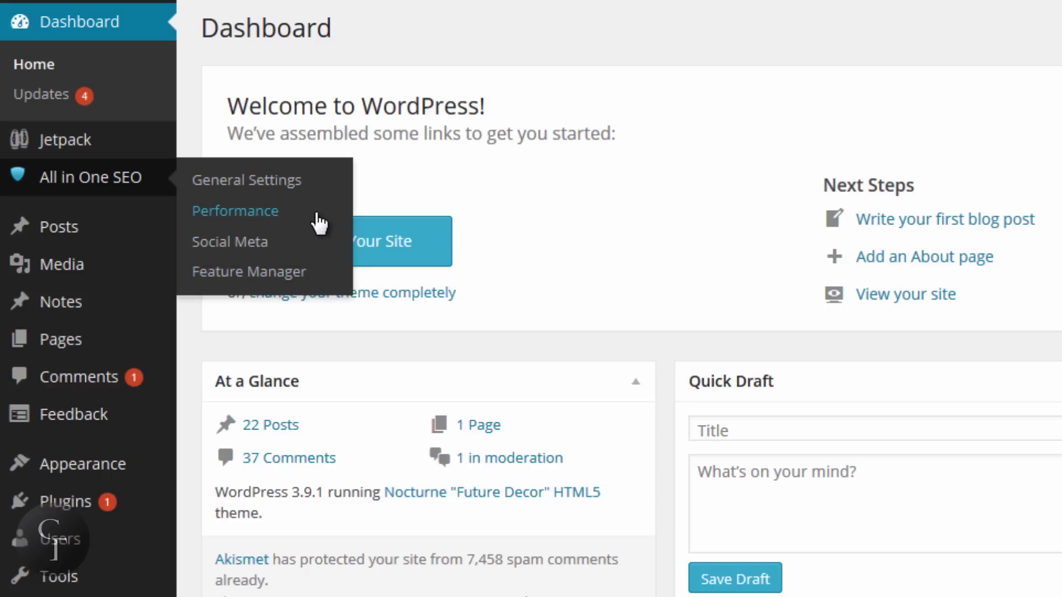
{"action": "left_click", "coordinate": [254, 184]}
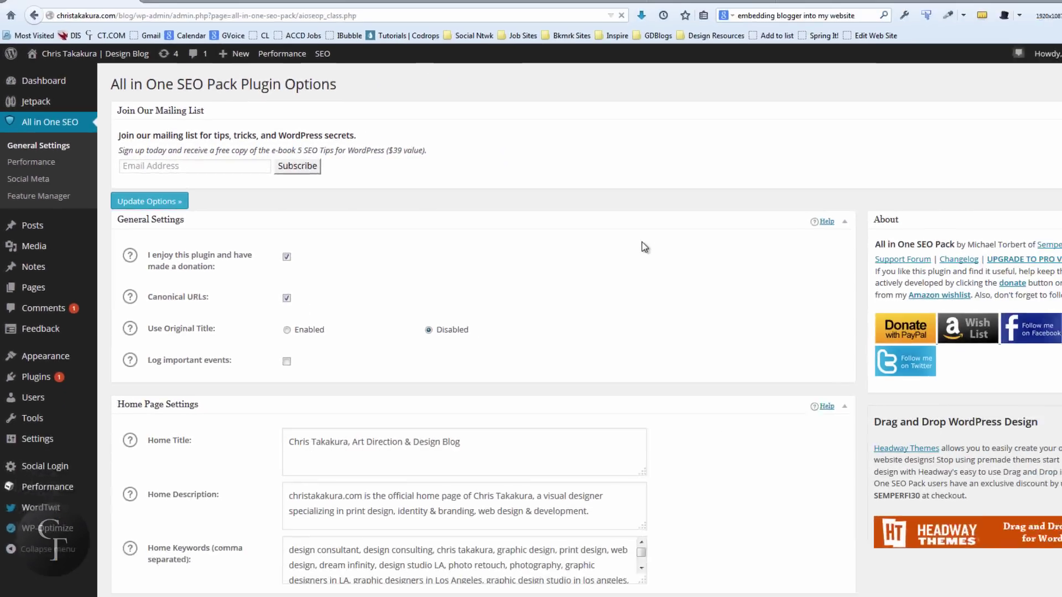
{"action": "scroll", "coordinate": [571, 238], "scroll_direction": "down", "scroll_amount": 3}
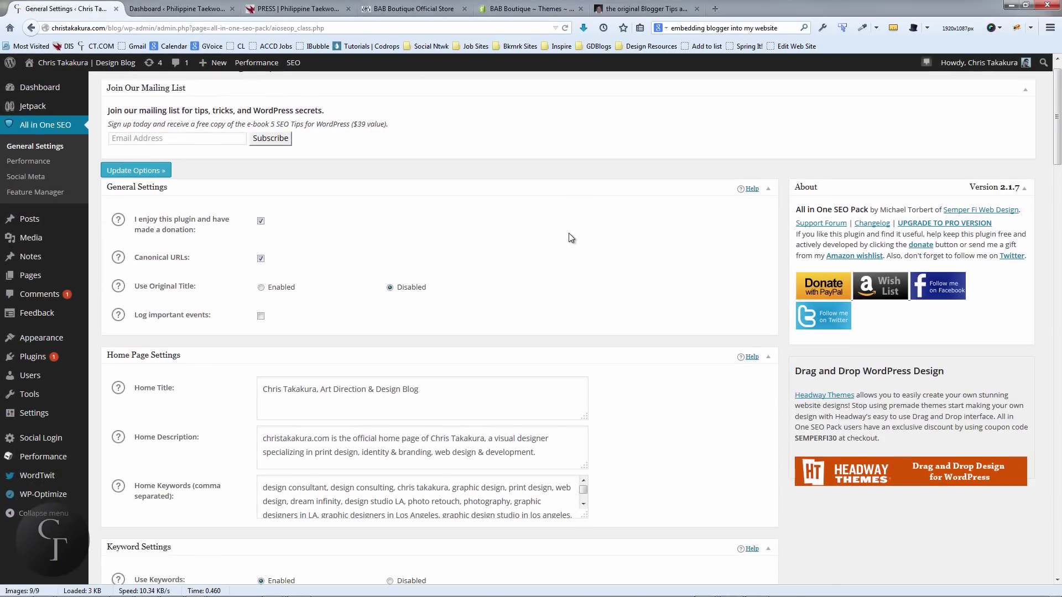
{"action": "scroll", "coordinate": [571, 238], "scroll_direction": "up", "scroll_amount": 3}
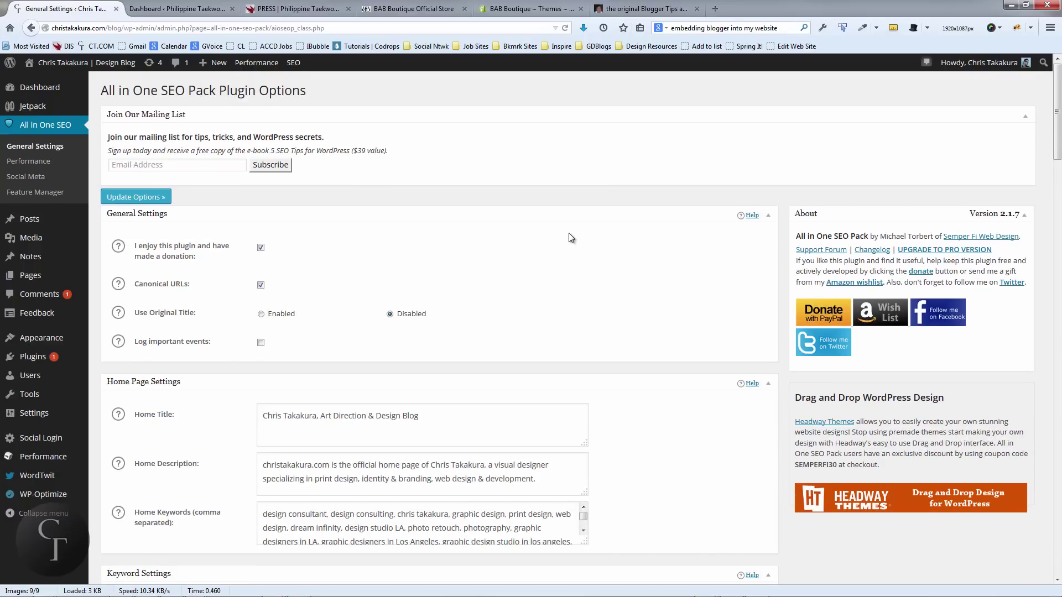
{"action": "scroll", "coordinate": [569, 238], "scroll_direction": "down", "scroll_amount": 3}
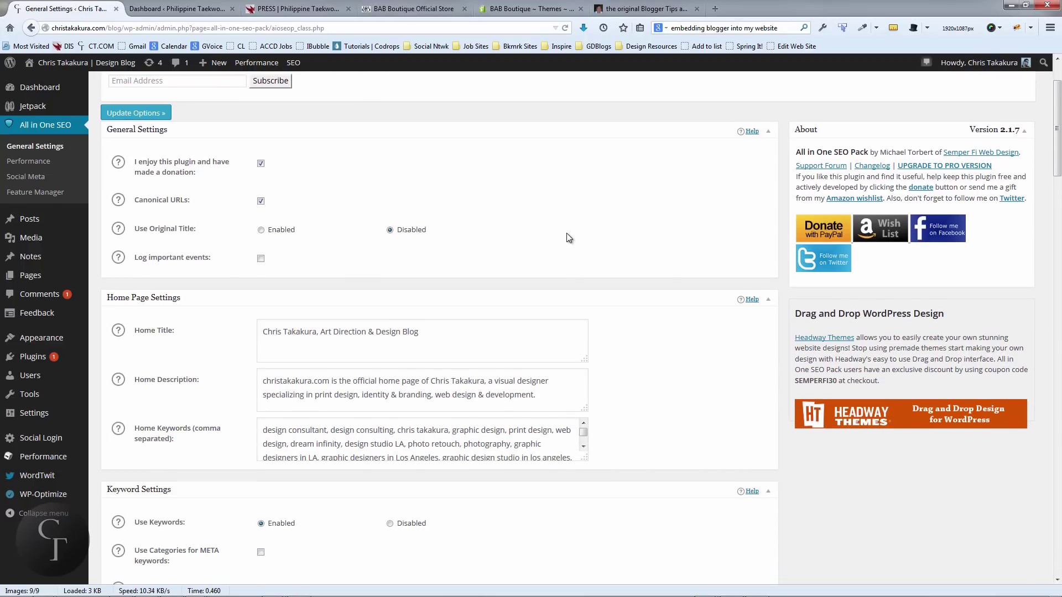
{"action": "scroll", "coordinate": [567, 233], "scroll_direction": "down", "scroll_amount": 2}
{"action": "scroll", "coordinate": [567, 234], "scroll_direction": "up", "scroll_amount": 3}
{"action": "scroll", "coordinate": [411, 248], "scroll_direction": "down", "scroll_amount": 10}
{"action": "scroll", "coordinate": [411, 248], "scroll_direction": "up", "scroll_amount": 2}
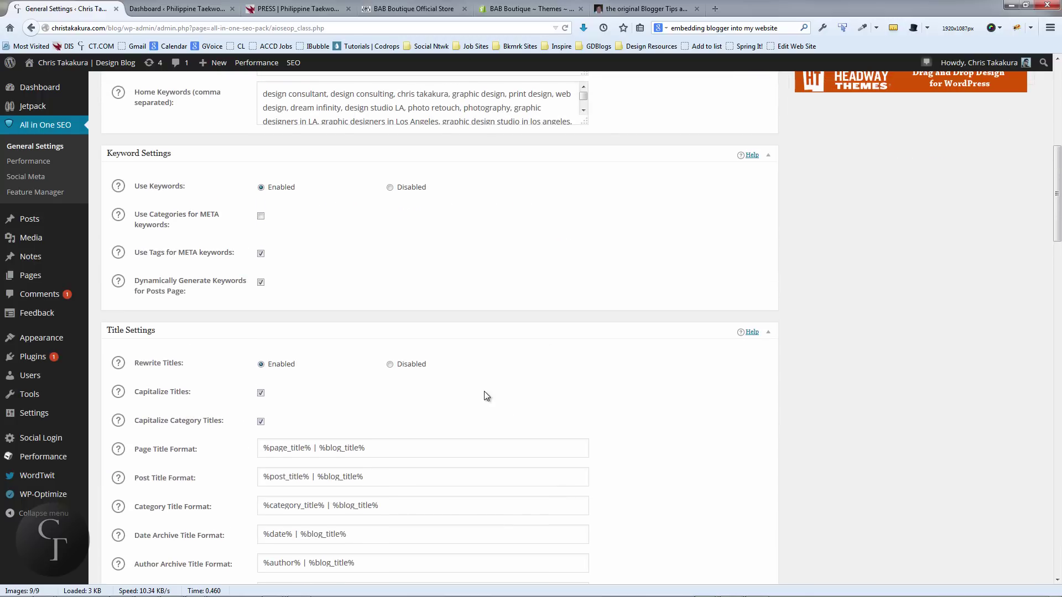
{"action": "scroll", "coordinate": [485, 393], "scroll_direction": "up", "scroll_amount": 5}
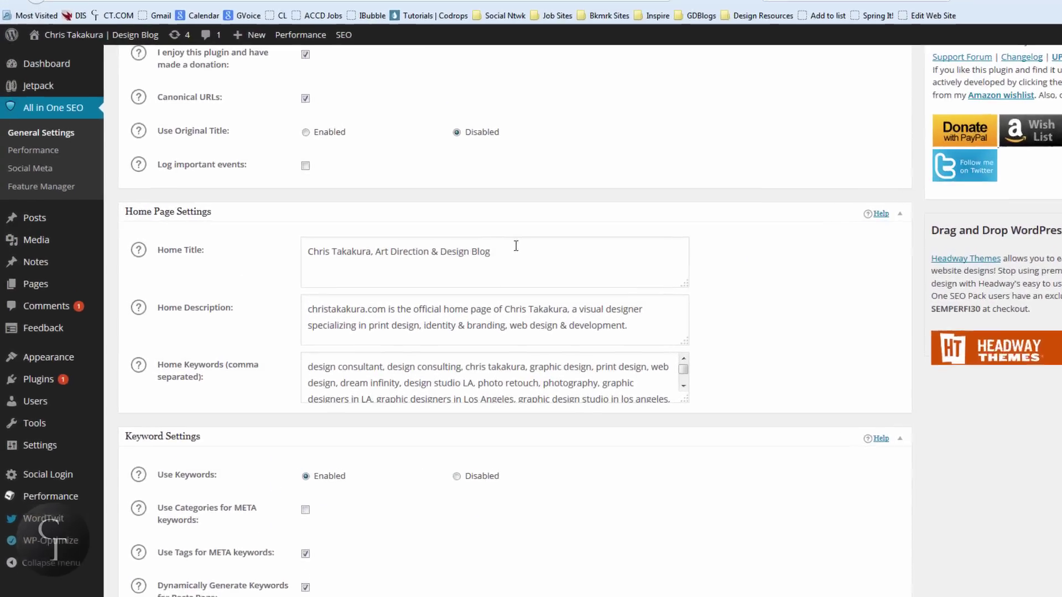
- Examine the Home Title text in the Home Page Settings section
{"action": "left_click", "coordinate": [441, 248]}
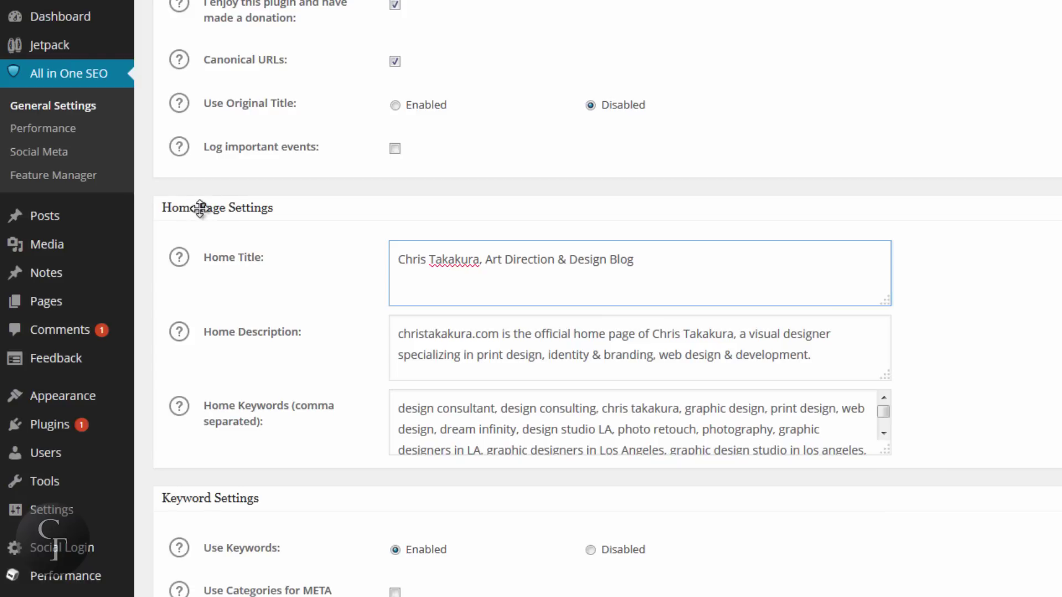
{"action": "left_click_drag", "start_coordinate": [642, 259], "coordinate": [352, 252]}
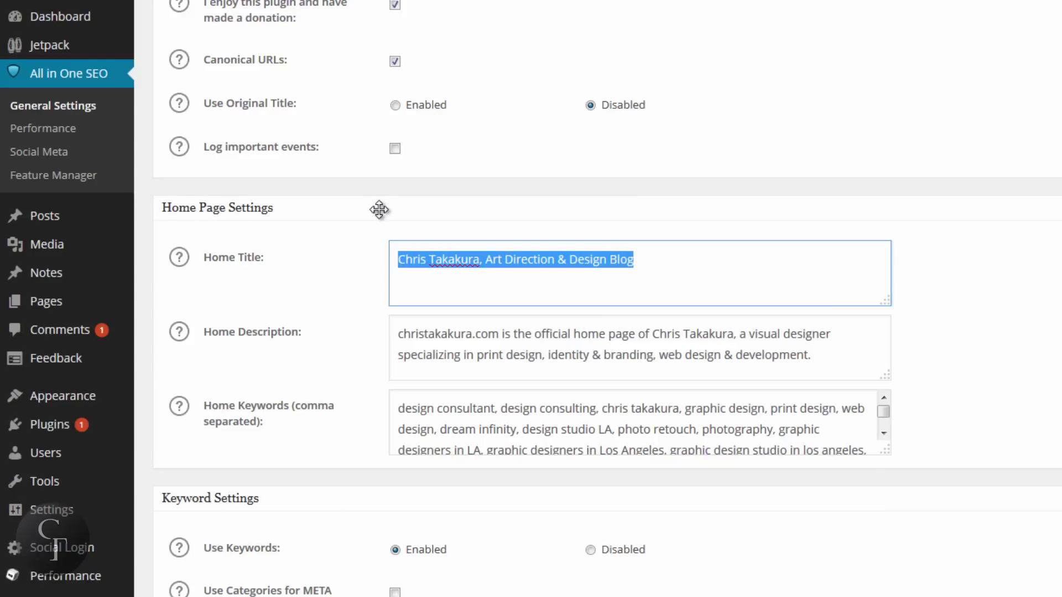
{"action": "left_click", "coordinate": [680, 253]}
{"action": "left_click_drag", "start_coordinate": [636, 257], "coordinate": [391, 261]}
{"action": "left_click", "coordinate": [680, 264]}
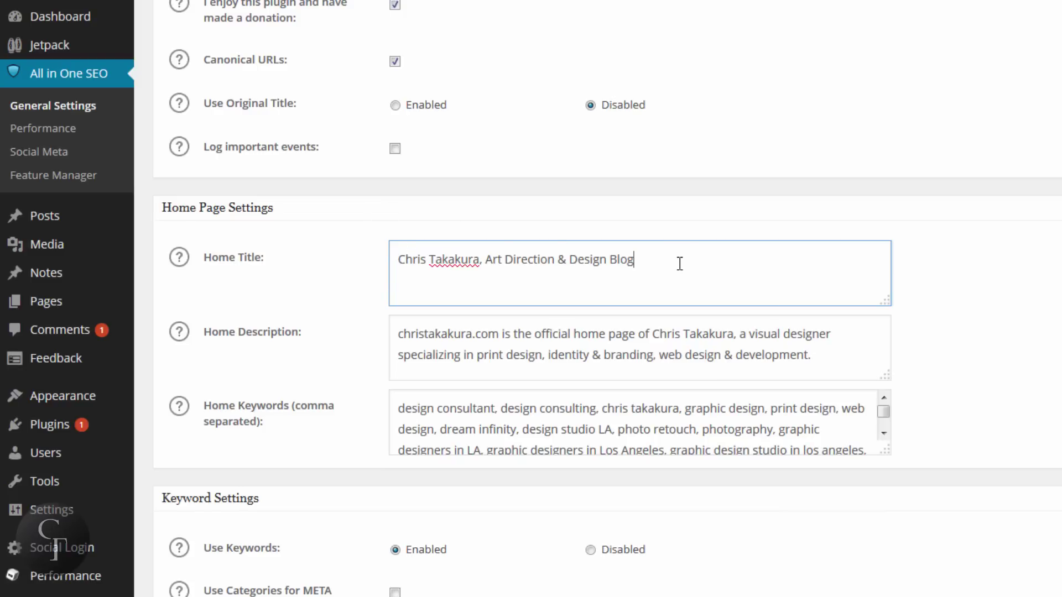
{"action": "left_click_drag", "start_coordinate": [658, 260], "coordinate": [379, 256]}
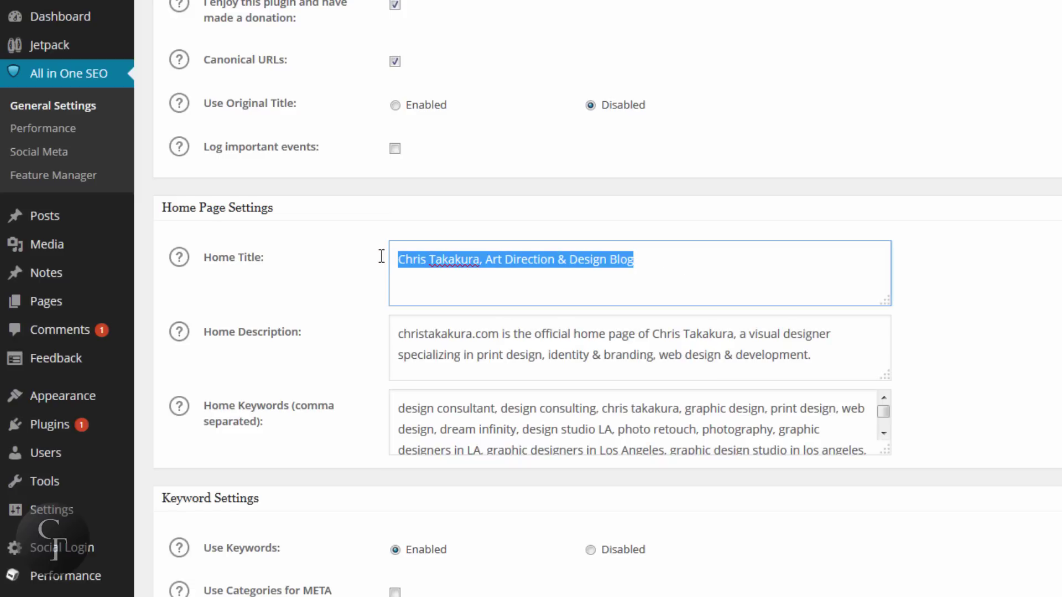
{"action": "left_click", "coordinate": [662, 259]}
{"action": "left_click_drag", "start_coordinate": [671, 260], "coordinate": [389, 258]}
{"action": "left_click", "coordinate": [662, 253]}
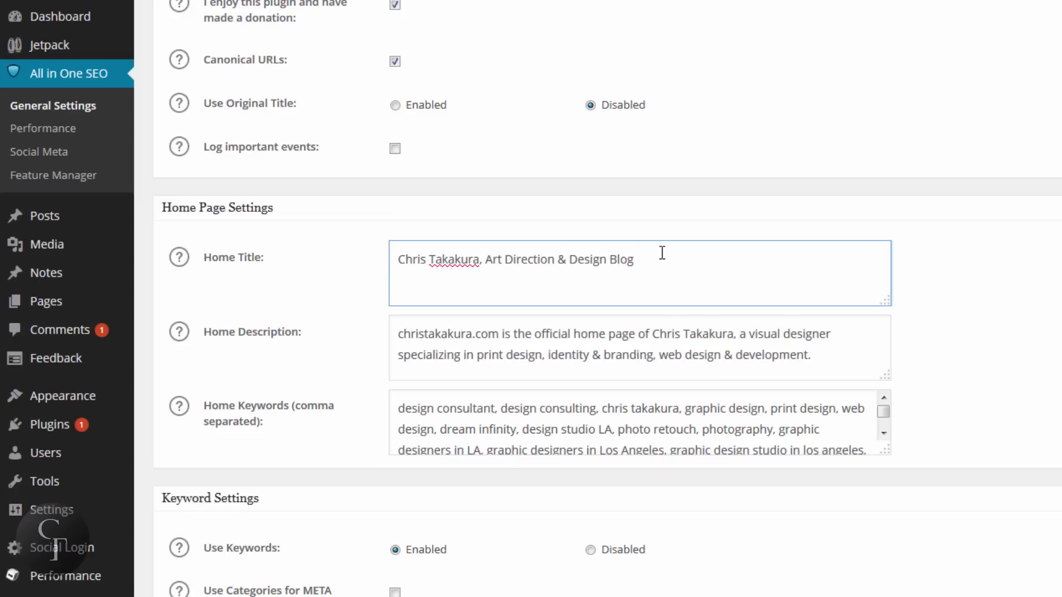
{"action": "left_click_drag", "start_coordinate": [645, 253], "coordinate": [371, 254]}
{"action": "left_click", "coordinate": [726, 263]}
- Examine the Home Description text and show the help note for that setting
{"action": "left_click", "coordinate": [838, 357]}
{"action": "left_click_drag", "start_coordinate": [838, 357], "coordinate": [396, 338]}
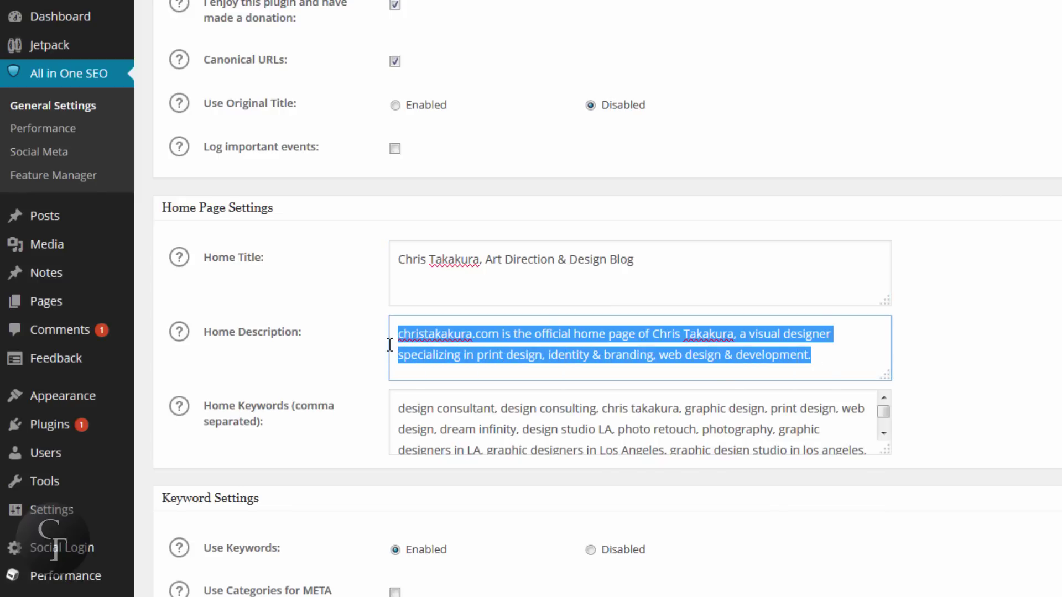
{"action": "left_click", "coordinate": [396, 334]}
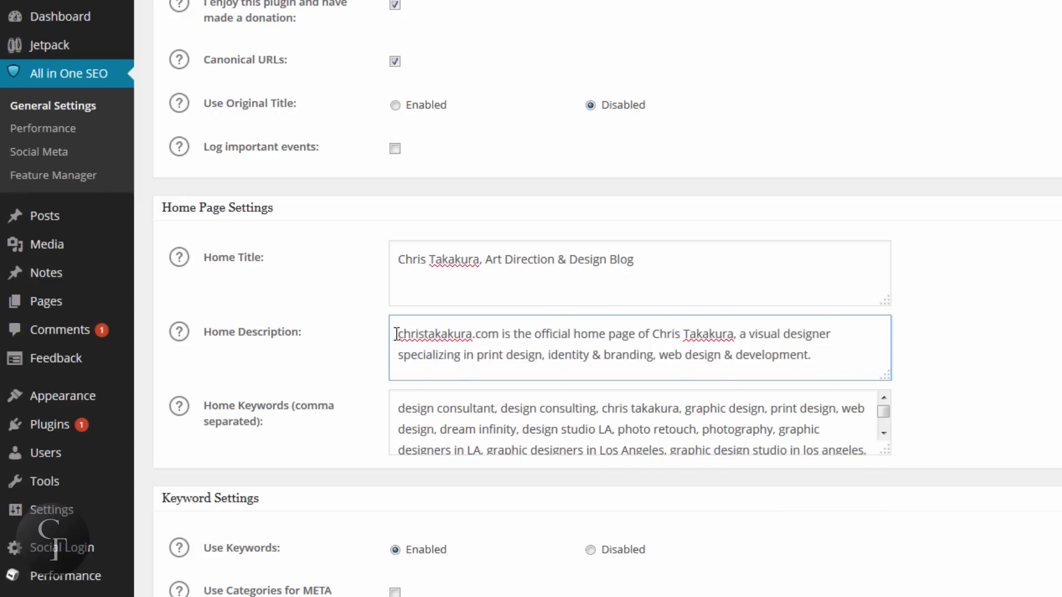
{"action": "left_click", "coordinate": [182, 341]}
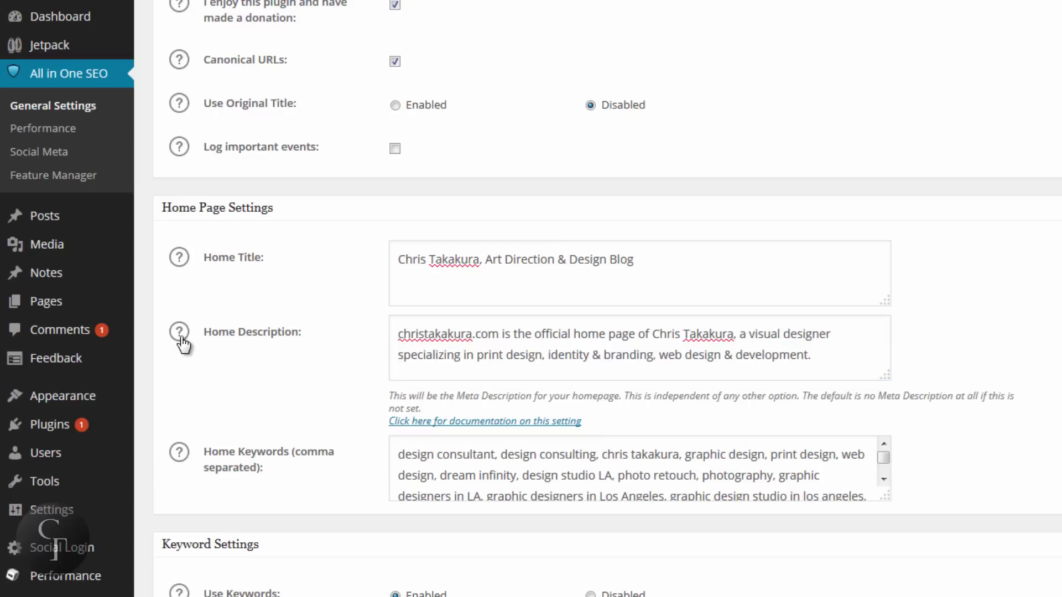
{"action": "left_click", "coordinate": [462, 341]}
{"action": "left_click", "coordinate": [818, 360]}
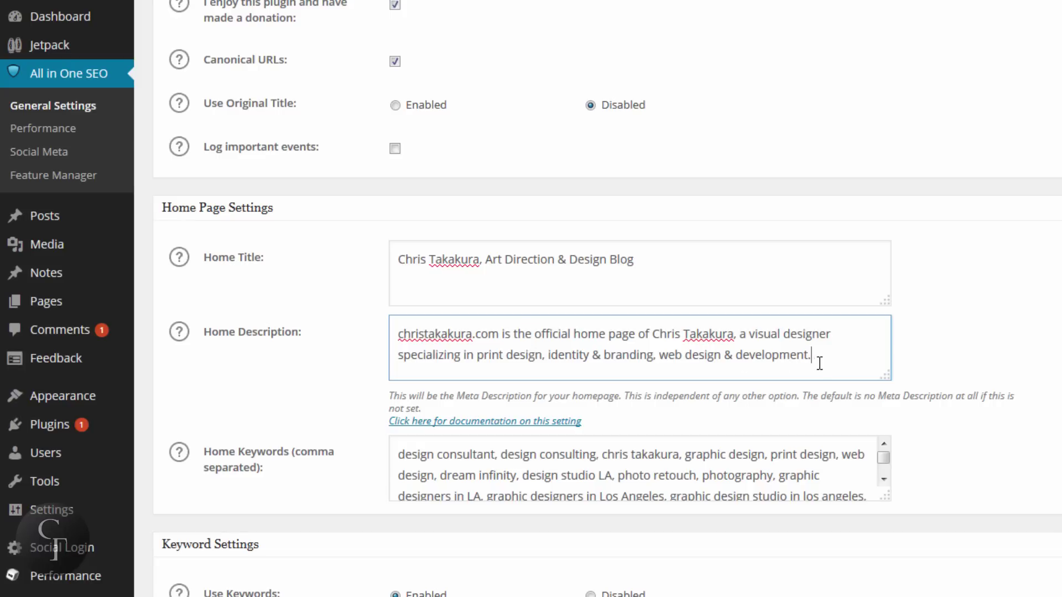
{"action": "left_click_drag", "start_coordinate": [829, 361], "coordinate": [398, 334]}
{"action": "left_click", "coordinate": [399, 339]}
{"action": "left_click", "coordinate": [861, 364]}
{"action": "left_click", "coordinate": [398, 334]}
{"action": "left_click", "coordinate": [831, 354]}
- Enlarge the Home Keywords field and read through its comma-separated keywords
{"action": "left_click_drag", "start_coordinate": [887, 498], "coordinate": [897, 560]}
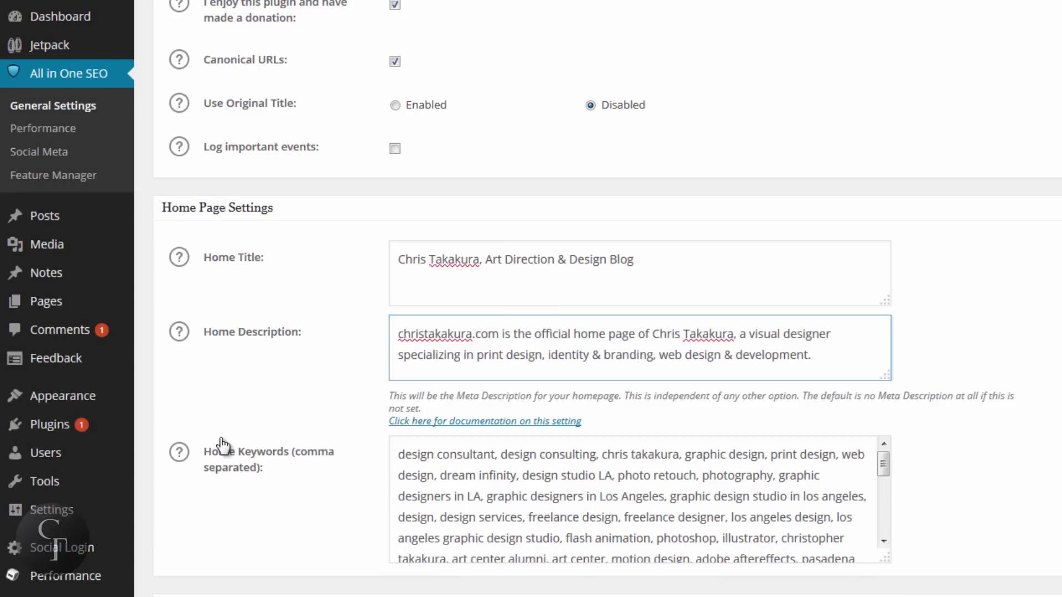
{"action": "left_click", "coordinate": [404, 457]}
{"action": "left_click_drag", "start_coordinate": [397, 451], "coordinate": [714, 495]}
{"action": "left_click", "coordinate": [715, 495]}
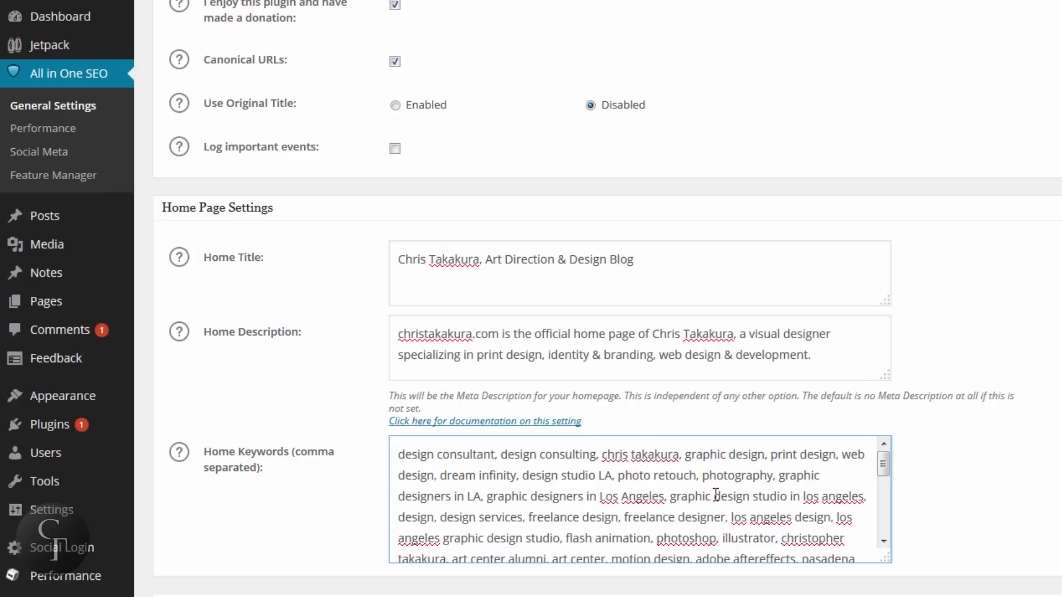
{"action": "left_click_drag", "start_coordinate": [427, 455], "coordinate": [436, 459]}
{"action": "left_click", "coordinate": [436, 458]}
{"action": "left_click_drag", "start_coordinate": [647, 455], "coordinate": [703, 487]}
{"action": "left_click", "coordinate": [703, 487]}
{"action": "mouse_move", "coordinate": [884, 461]}
{"action": "left_mouse_down"}
{"action": "mouse_move", "coordinate": [887, 534]}
{"action": "mouse_move", "coordinate": [889, 458]}
{"action": "left_mouse_up"}
{"action": "left_click", "coordinate": [540, 475]}
{"action": "scroll", "coordinate": [542, 470], "scroll_direction": "down", "scroll_amount": 2}
{"action": "scroll", "coordinate": [548, 466], "scroll_direction": "down", "scroll_amount": 3}
{"action": "scroll", "coordinate": [558, 478], "scroll_direction": "up", "scroll_amount": 5}
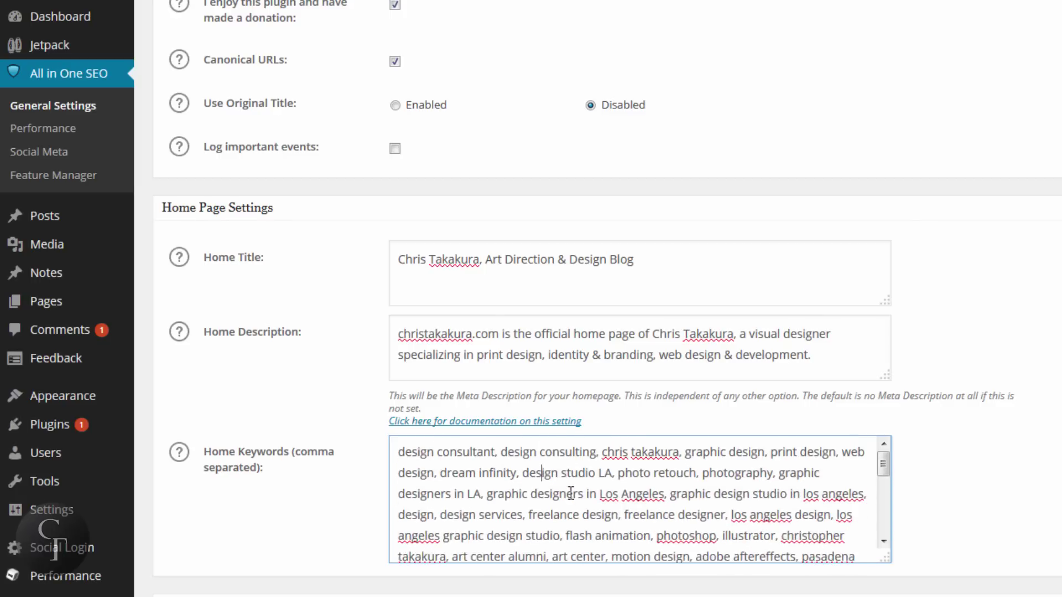
- Open the list of all posts and browse through its entries
{"action": "scroll", "coordinate": [1037, 418], "scroll_direction": "up", "scroll_amount": 5}
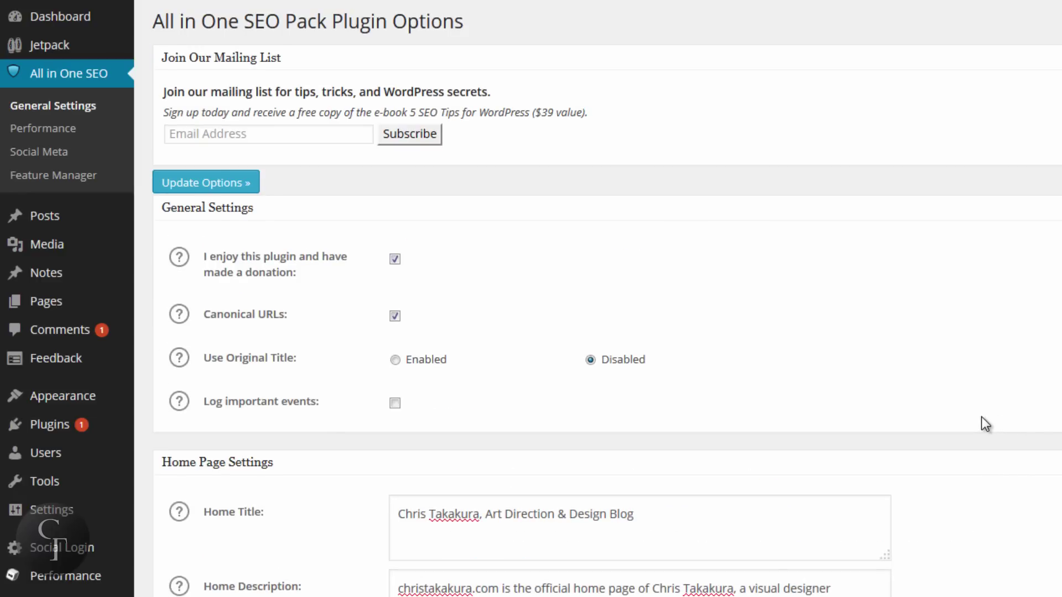
{"action": "scroll", "coordinate": [981, 417], "scroll_direction": "down", "scroll_amount": 6}
{"action": "scroll", "coordinate": [981, 416], "scroll_direction": "up", "scroll_amount": 6}
{"action": "mouse_move", "coordinate": [54, 217]}
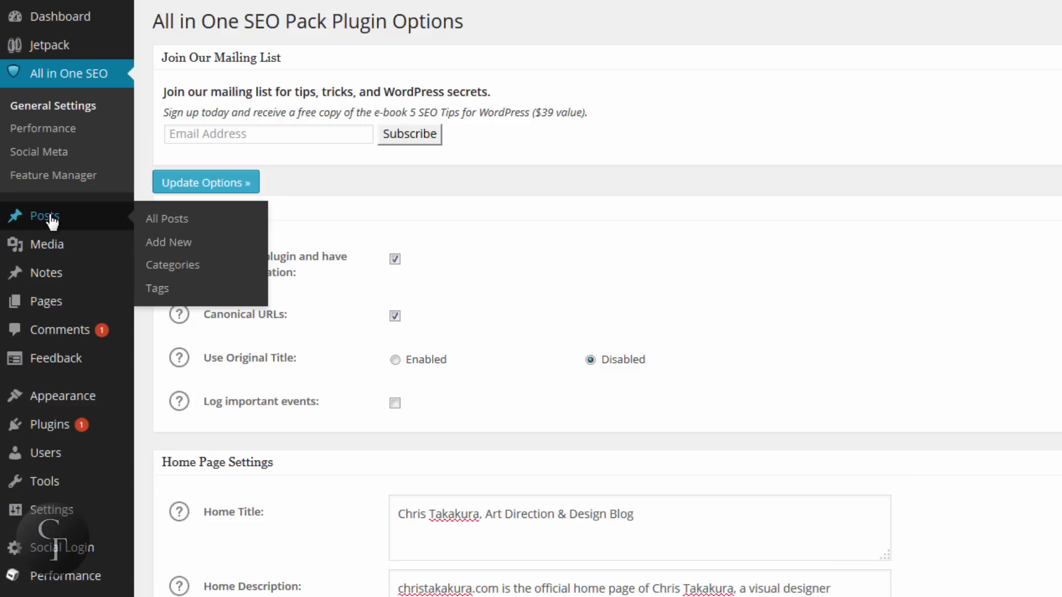
{"action": "left_click", "coordinate": [52, 222]}
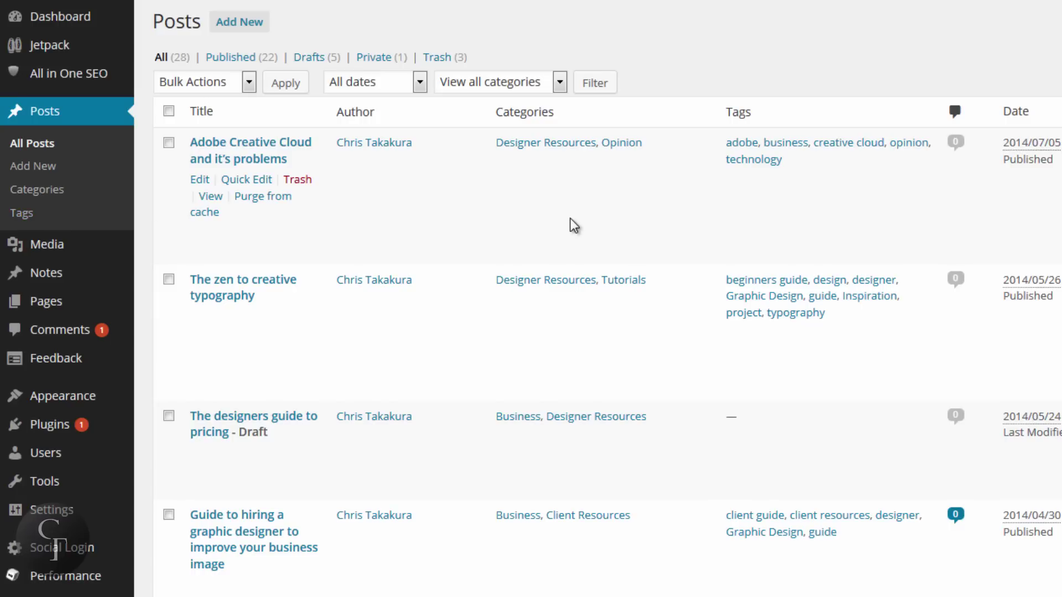
{"action": "scroll", "coordinate": [570, 218], "scroll_direction": "down", "scroll_amount": 15}
{"action": "scroll", "coordinate": [570, 218], "scroll_direction": "down", "scroll_amount": 12}
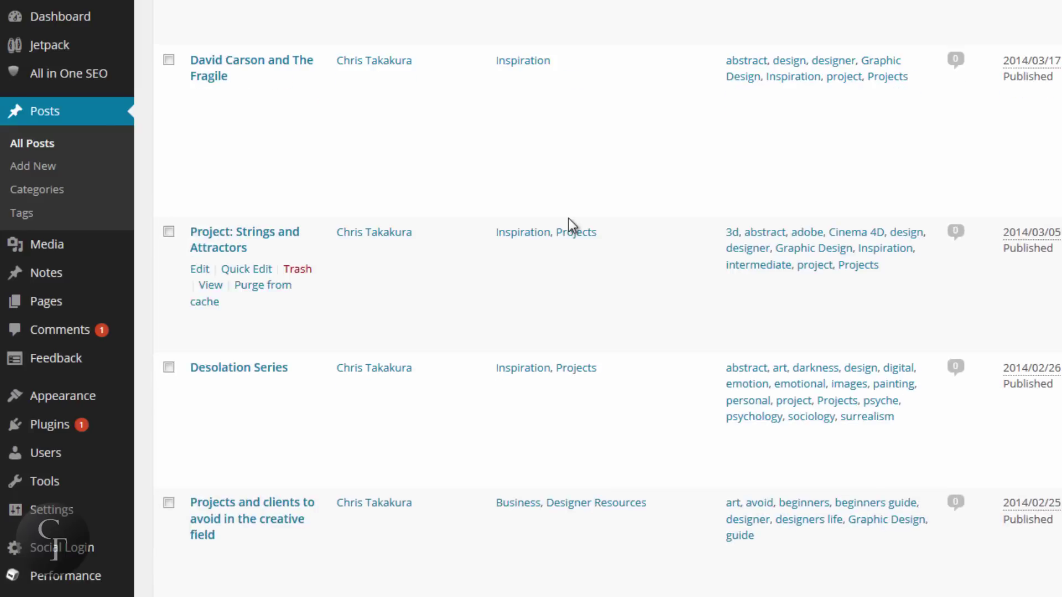
- Open the post "Adobe Creative Cloud and it's problems" for editing
{"action": "scroll", "coordinate": [569, 218], "scroll_direction": "up", "scroll_amount": 15}
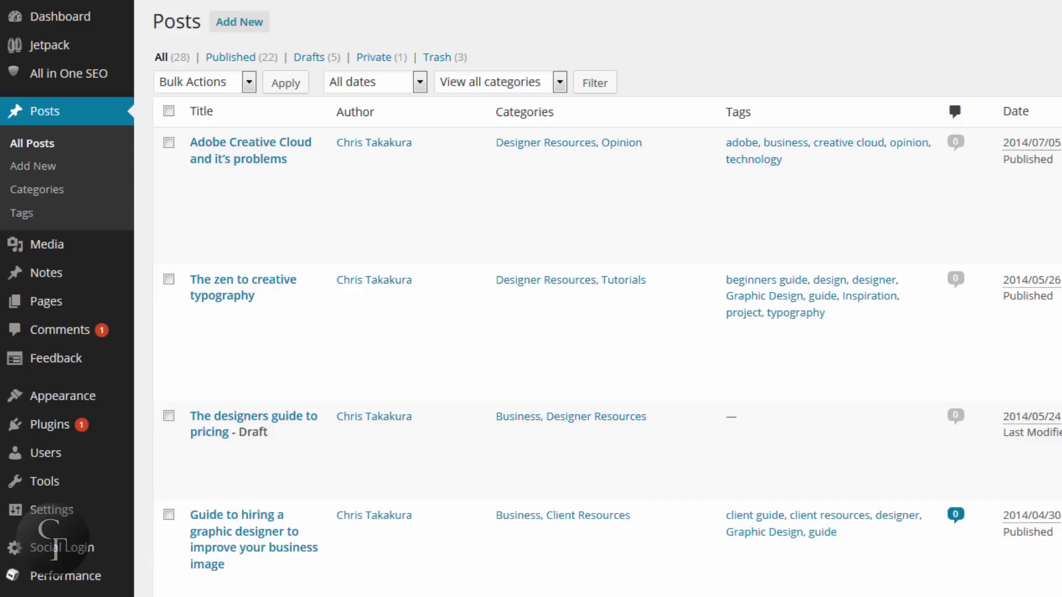
{"action": "mouse_move", "coordinate": [248, 194]}
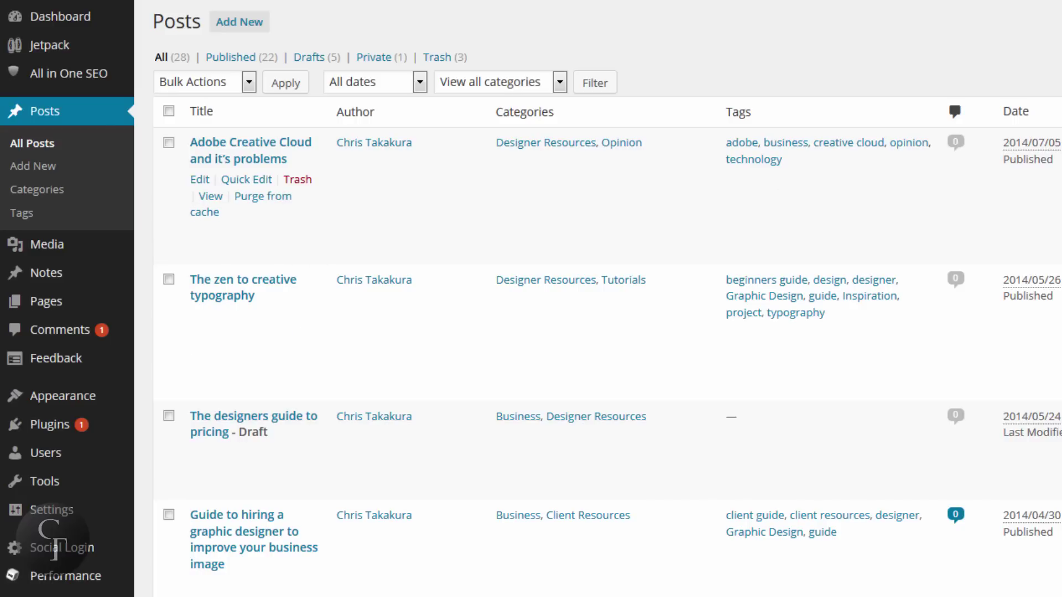
{"action": "mouse_move", "coordinate": [562, 209]}
{"action": "left_click", "coordinate": [198, 181]}
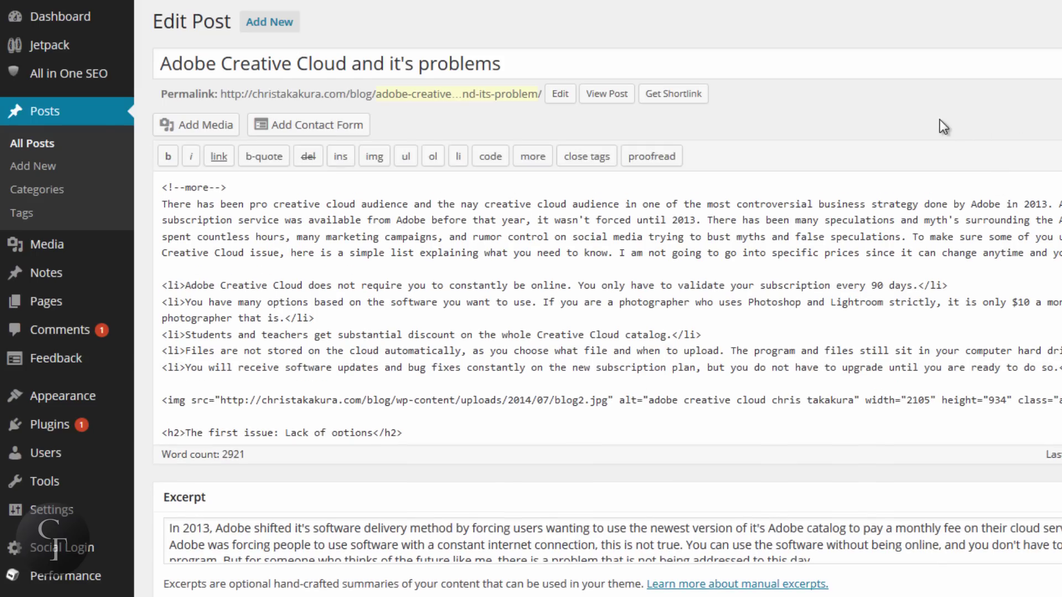
- Find the post's All in One SEO Pack main settings and place the cursor at the end of the SEO Title
{"action": "scroll", "coordinate": [940, 120], "scroll_direction": "down", "scroll_amount": 5}
{"action": "scroll", "coordinate": [938, 118], "scroll_direction": "down", "scroll_amount": 5}
{"action": "scroll", "coordinate": [938, 118], "scroll_direction": "down", "scroll_amount": 1}
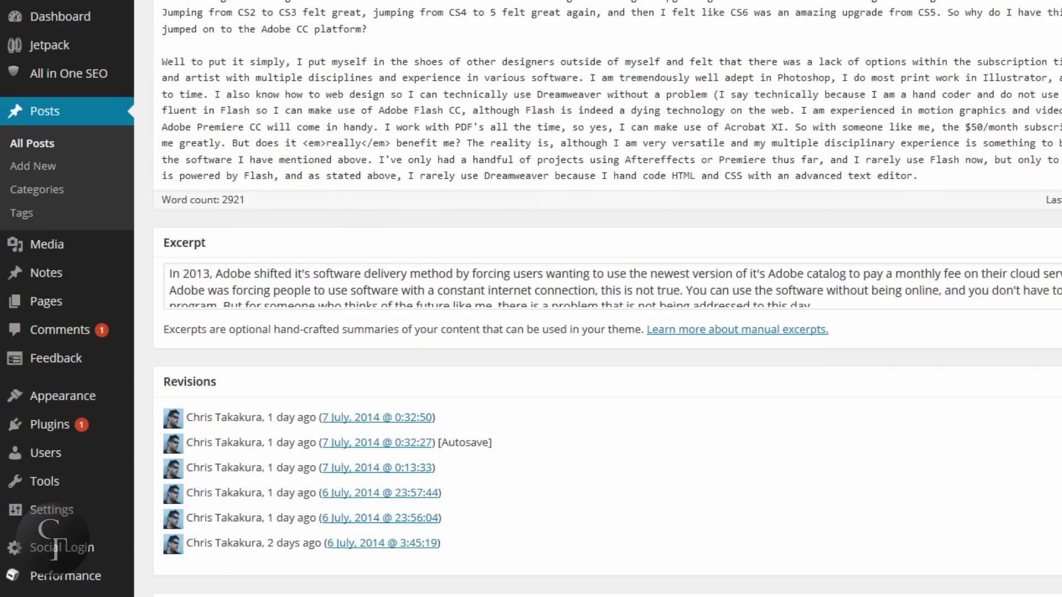
{"action": "scroll", "coordinate": [607, 299], "scroll_direction": "up", "scroll_amount": 5}
{"action": "scroll", "coordinate": [607, 299], "scroll_direction": "down", "scroll_amount": 6}
{"action": "scroll", "coordinate": [608, 299], "scroll_direction": "down", "scroll_amount": 2}
{"action": "left_click", "coordinate": [1007, 147]}
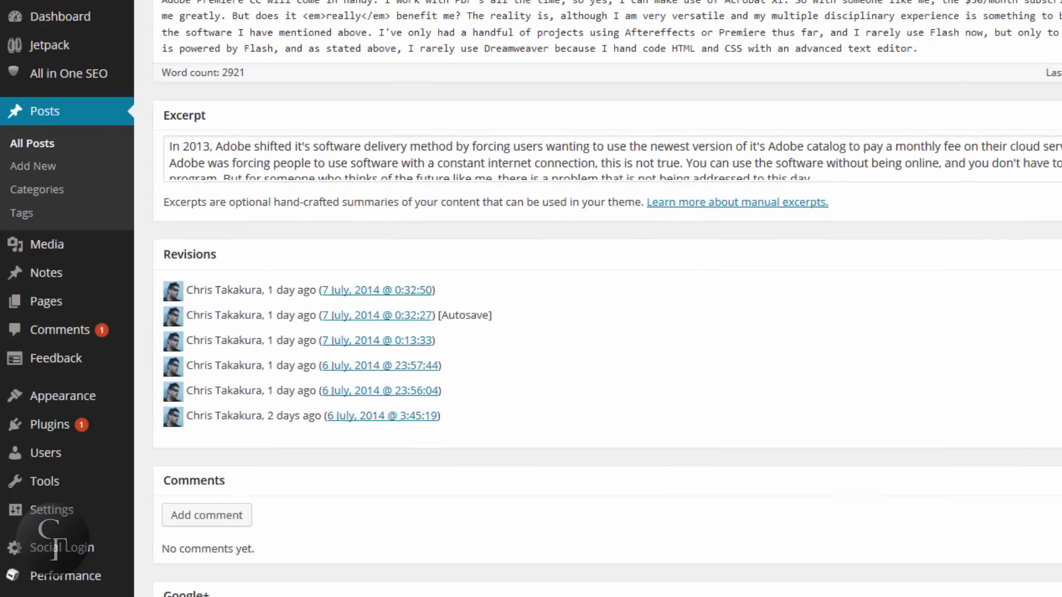
{"action": "scroll", "coordinate": [161, 67], "scroll_direction": "down", "scroll_amount": 5}
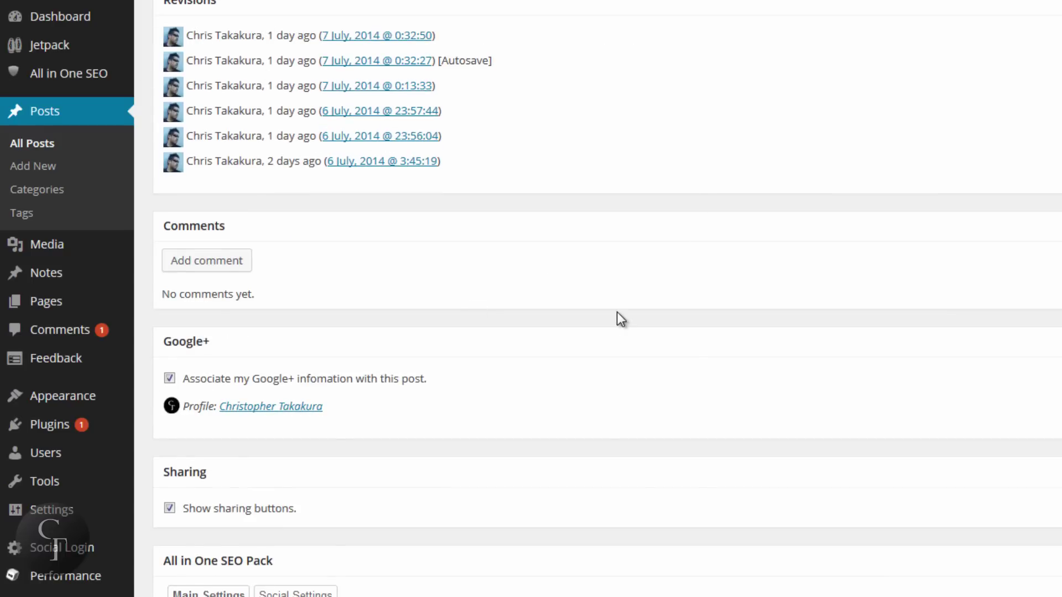
{"action": "scroll", "coordinate": [616, 312], "scroll_direction": "down", "scroll_amount": 2}
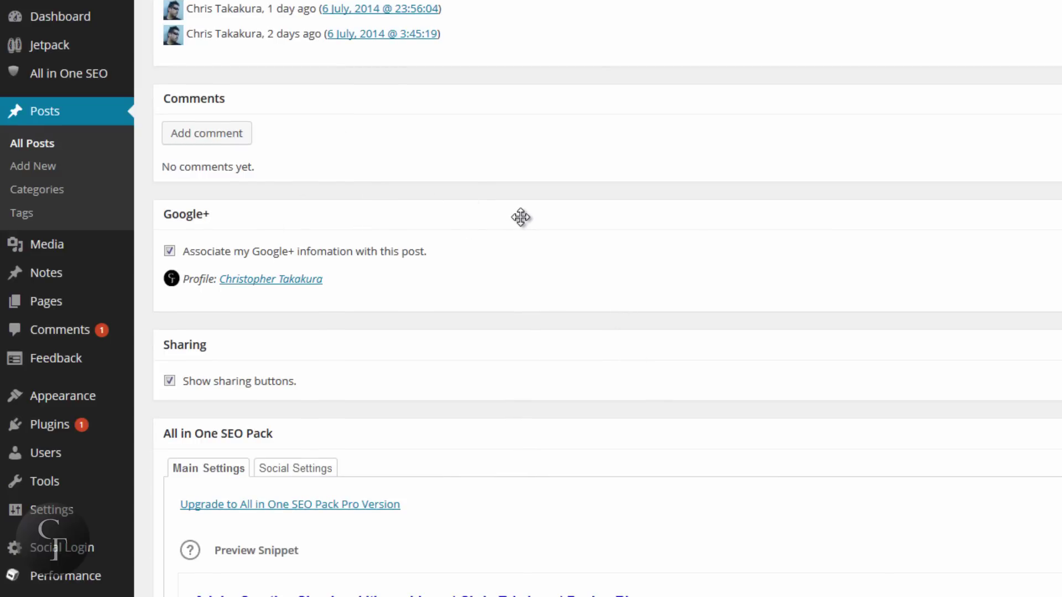
{"action": "scroll", "coordinate": [520, 217], "scroll_direction": "down", "scroll_amount": 2}
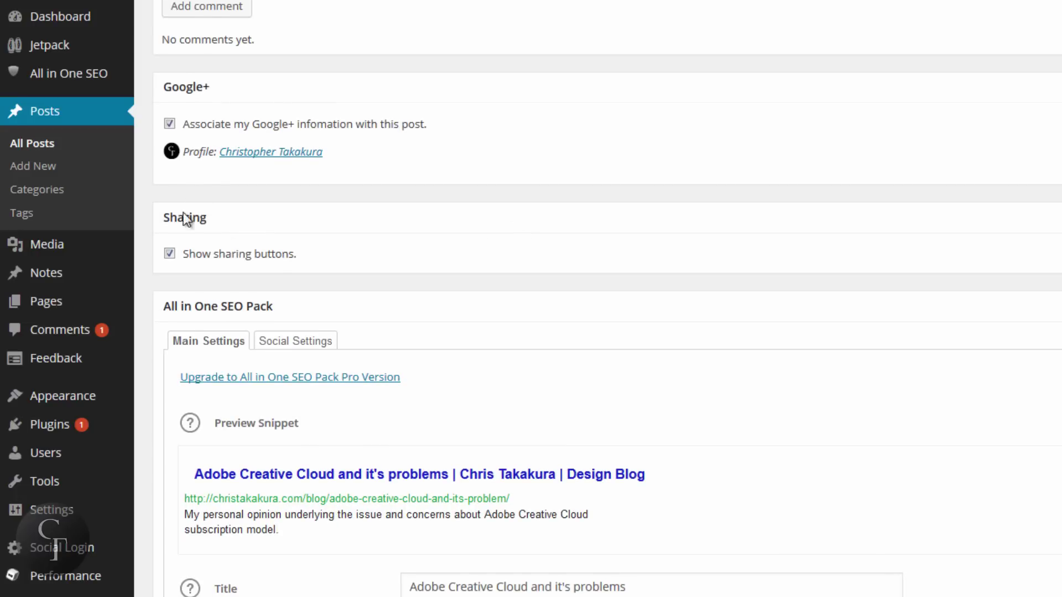
{"action": "scroll", "coordinate": [566, 209], "scroll_direction": "down", "scroll_amount": 4}
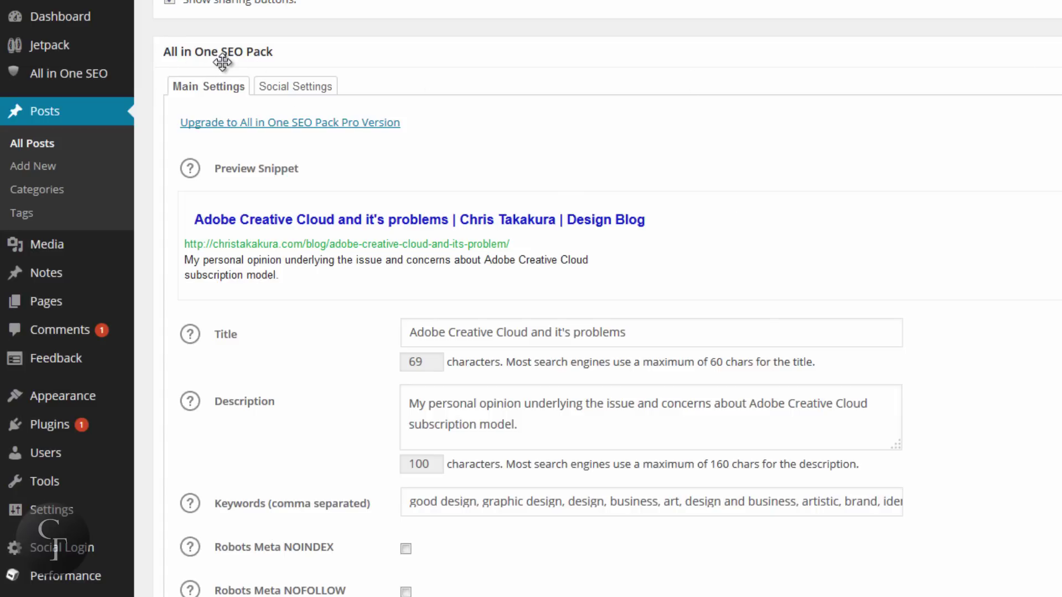
{"action": "scroll", "coordinate": [1011, 235], "scroll_direction": "down", "scroll_amount": 1}
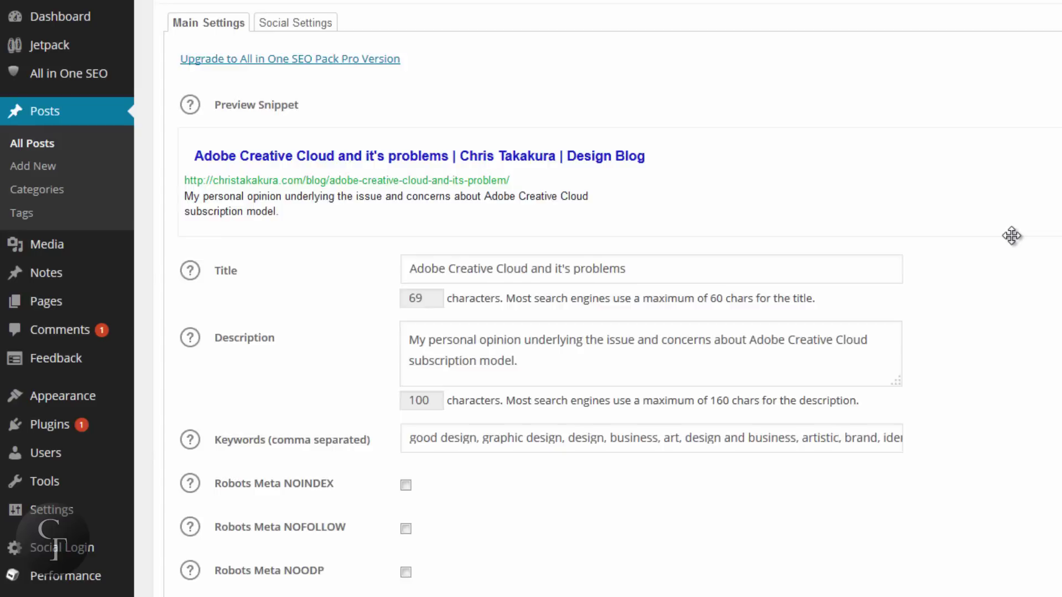
{"action": "scroll", "coordinate": [1012, 236], "scroll_direction": "down", "scroll_amount": 1}
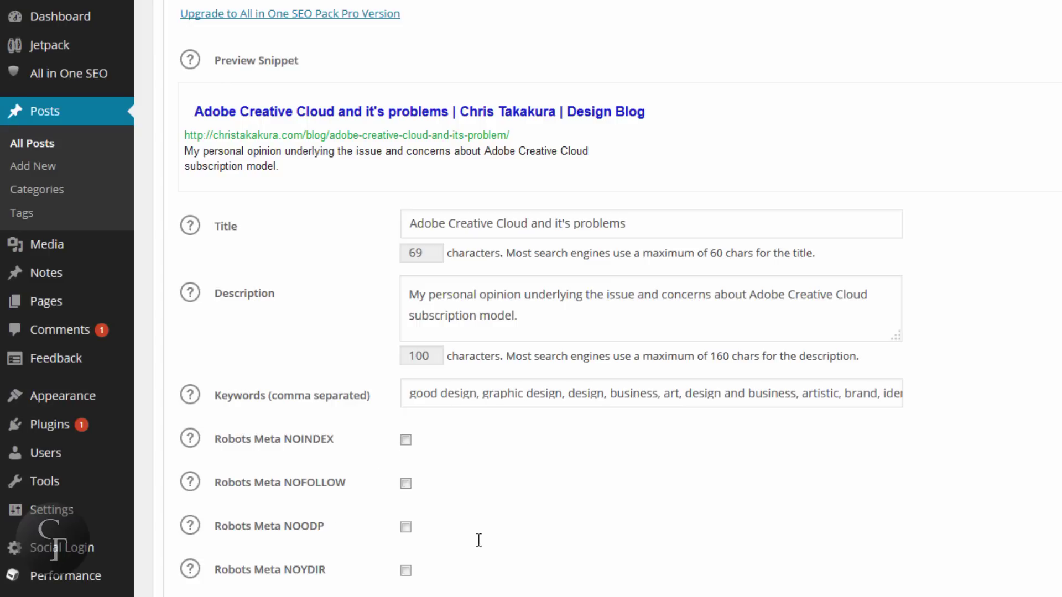
{"action": "left_click", "coordinate": [683, 224]}
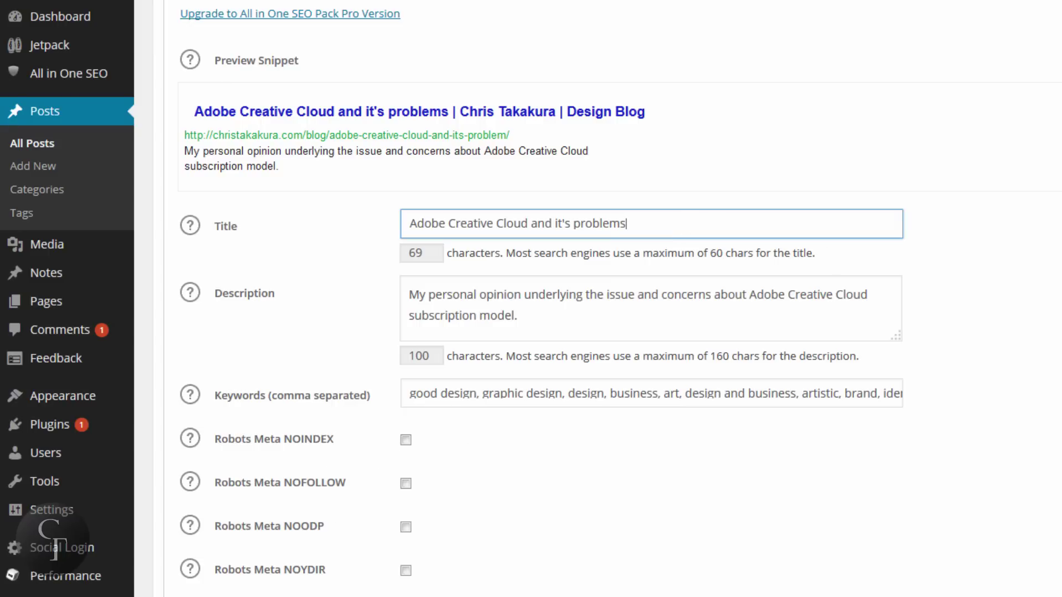
- Examine the post's SEO Title and compare its character count with the recommended maximum of 60
{"action": "triple_click", "coordinate": [655, 223]}
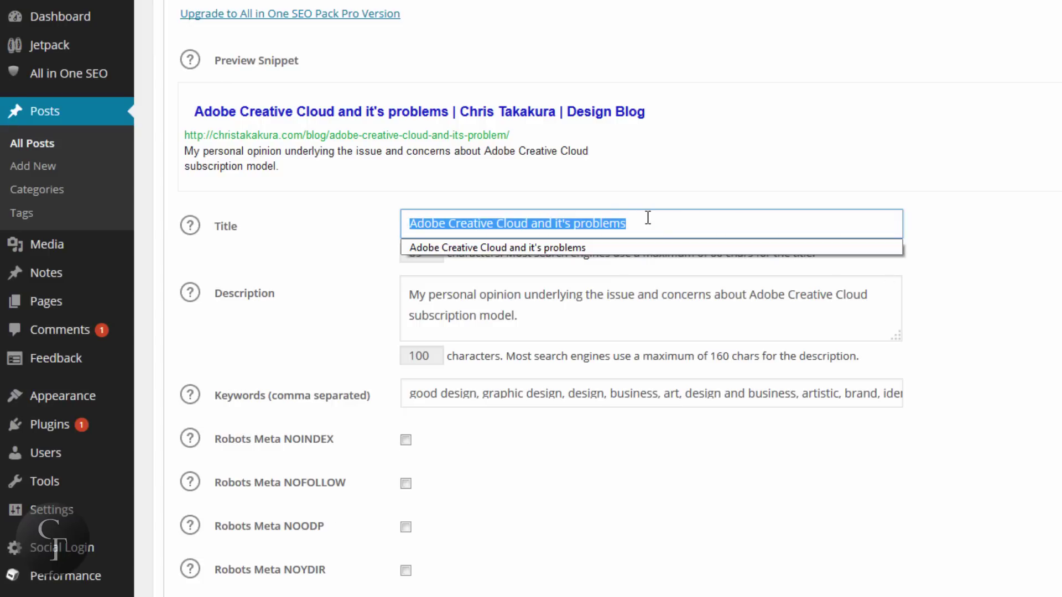
{"action": "key", "text": "Escape"}
{"action": "left_click", "coordinate": [674, 221]}
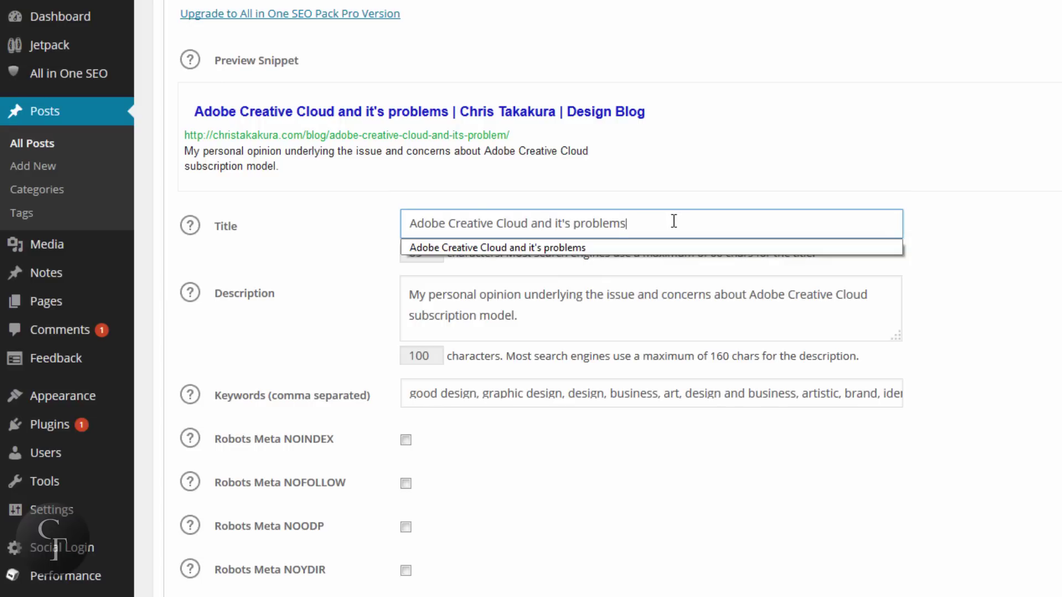
{"action": "left_click_drag", "start_coordinate": [658, 225], "coordinate": [349, 224]}
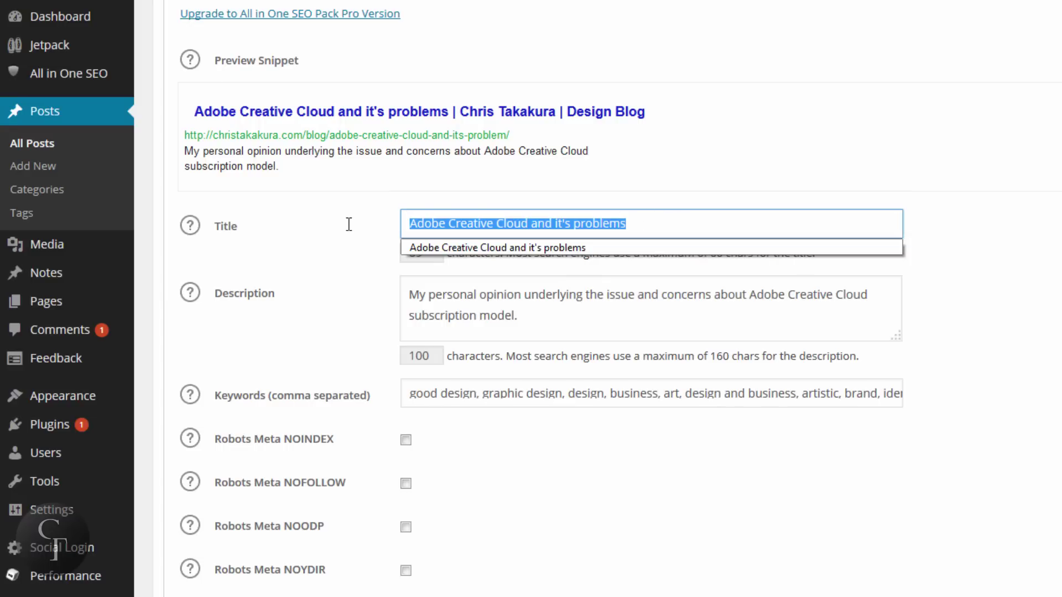
{"action": "left_click", "coordinate": [964, 323]}
{"action": "left_click", "coordinate": [658, 227]}
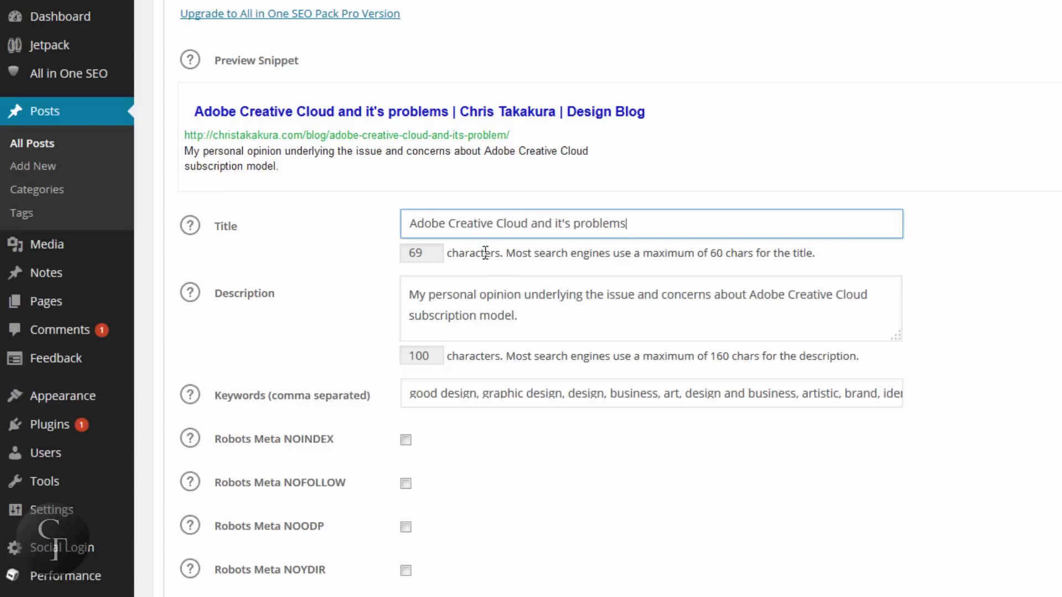
{"action": "left_click_drag", "start_coordinate": [433, 252], "coordinate": [368, 256]}
{"action": "left_click", "coordinate": [439, 256]}
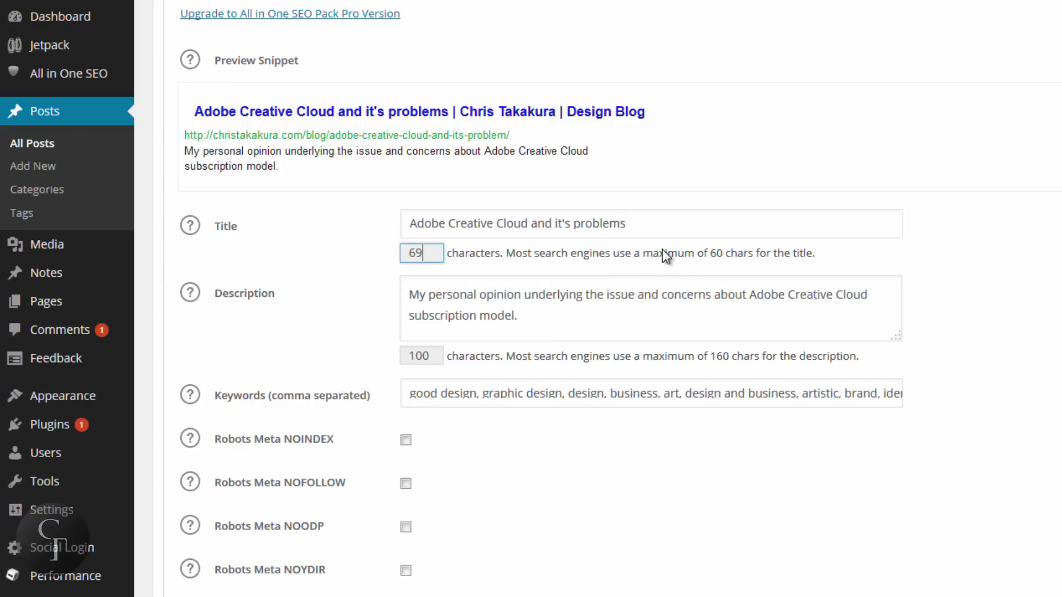
- Shorten the post's SEO Title to "Adobe Creative Cloud" by removing the words after it
{"action": "left_click_drag", "start_coordinate": [640, 221], "coordinate": [526, 223]}
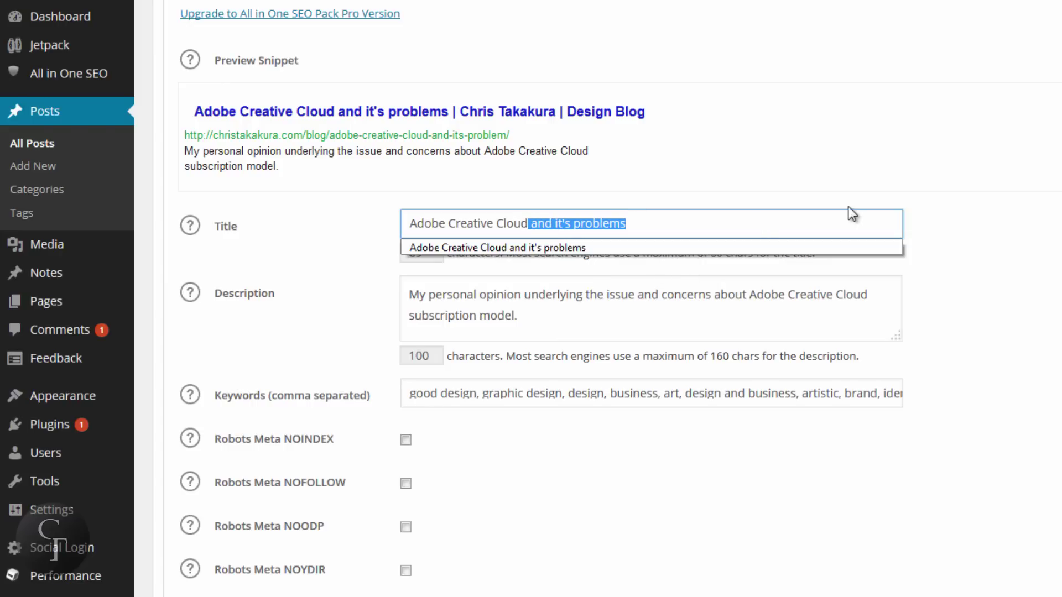
{"action": "key", "text": "BackSpace"}
{"action": "left_click", "coordinate": [957, 170]}
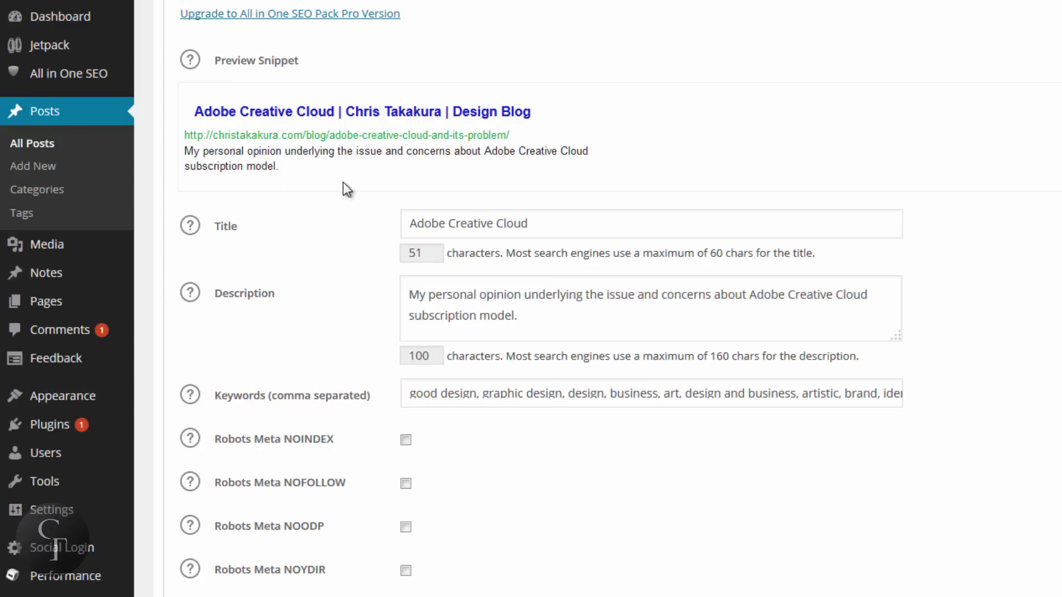
- Read through the post's SEO Description and its comma-separated Keywords
{"action": "left_click", "coordinate": [560, 311]}
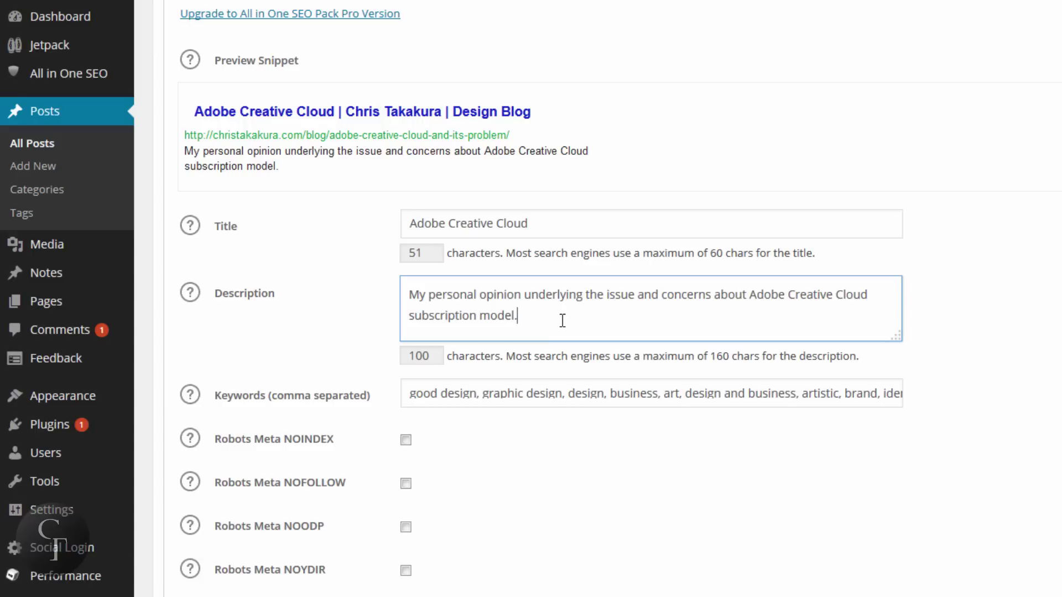
{"action": "left_click_drag", "start_coordinate": [559, 320], "coordinate": [412, 293]}
{"action": "left_click", "coordinate": [412, 293]}
{"action": "left_click", "coordinate": [701, 403]}
{"action": "left_click_drag", "start_coordinate": [675, 394], "coordinate": [794, 394]}
{"action": "left_click", "coordinate": [454, 393]}
{"action": "left_click", "coordinate": [975, 387]}
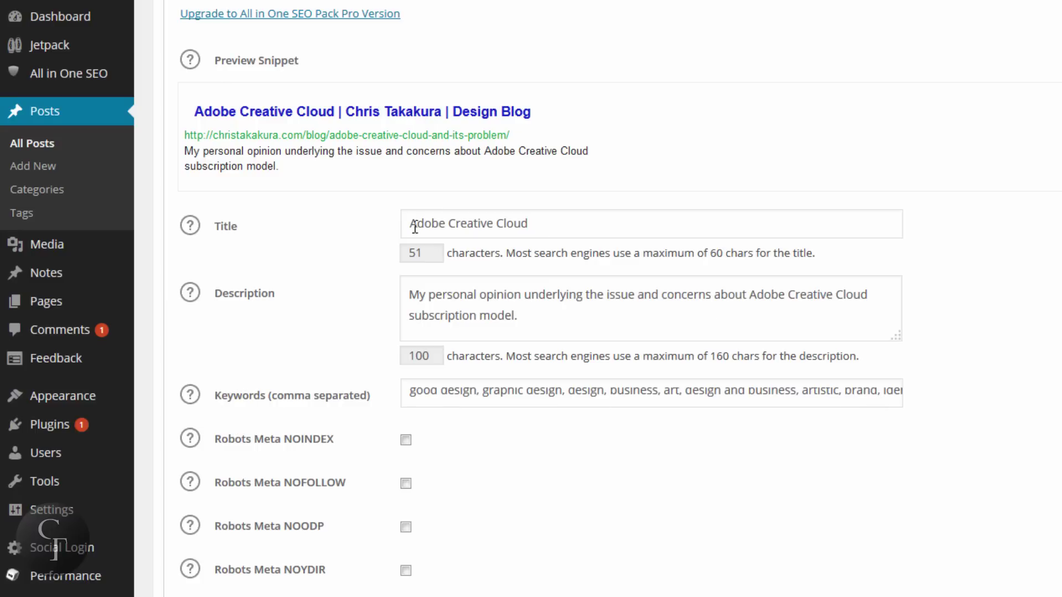
{"action": "left_click", "coordinate": [508, 299]}
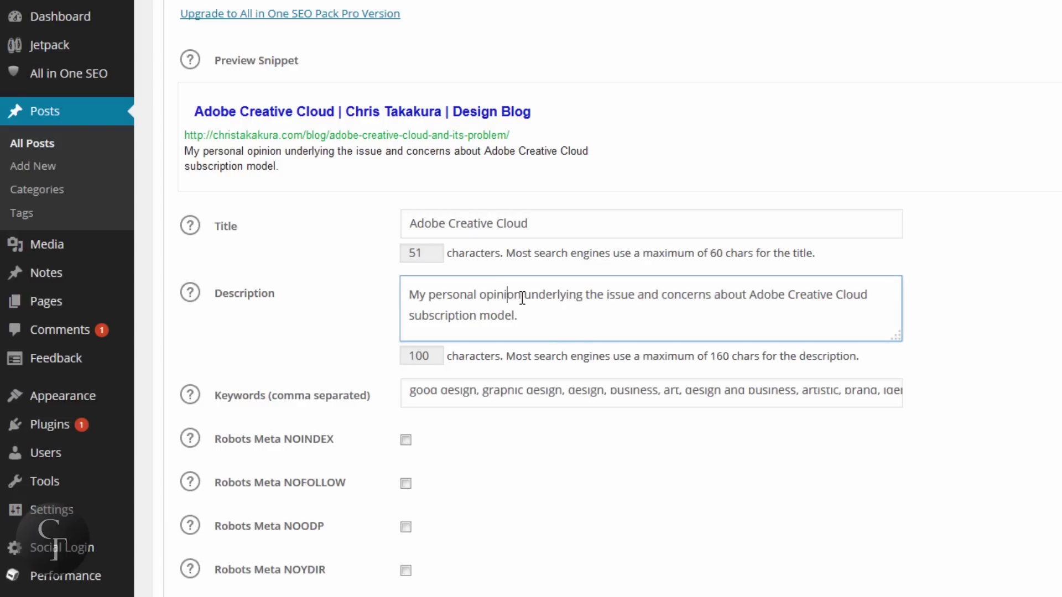
{"action": "left_click", "coordinate": [1028, 353]}
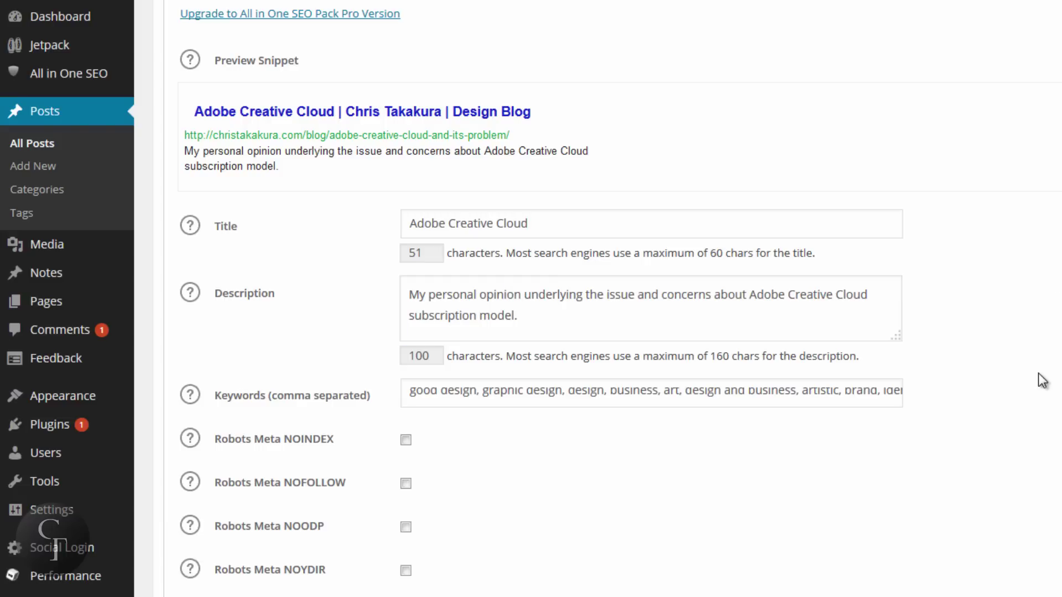
- Update the post with its shortened SEO Title and agree to publish it despite the proofreader's suggestions
{"action": "scroll", "coordinate": [1045, 380], "scroll_direction": "up", "scroll_amount": 4}
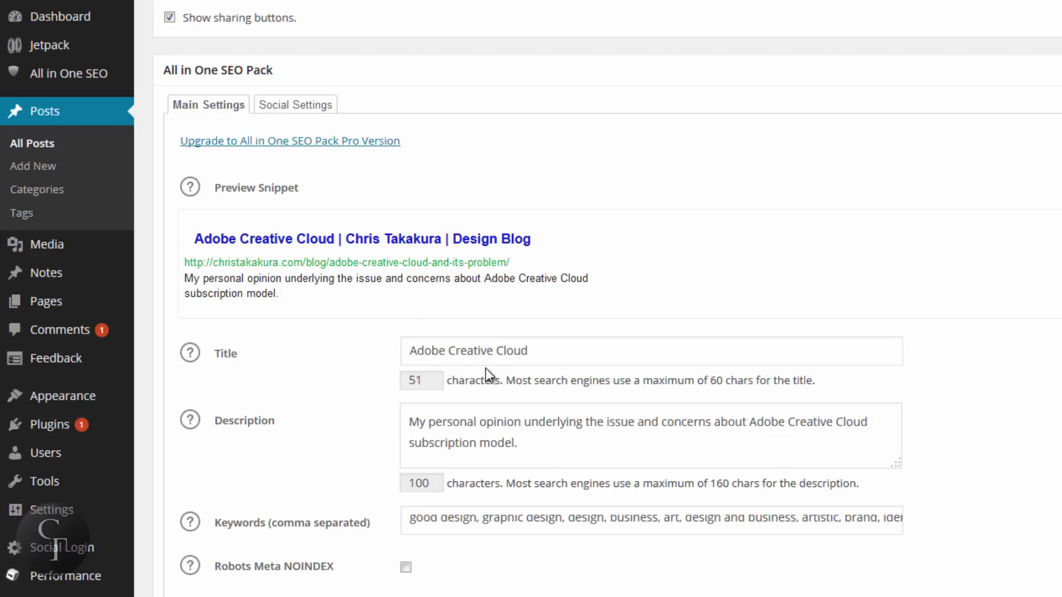
{"action": "scroll", "coordinate": [608, 297], "scroll_direction": "up", "scroll_amount": 15}
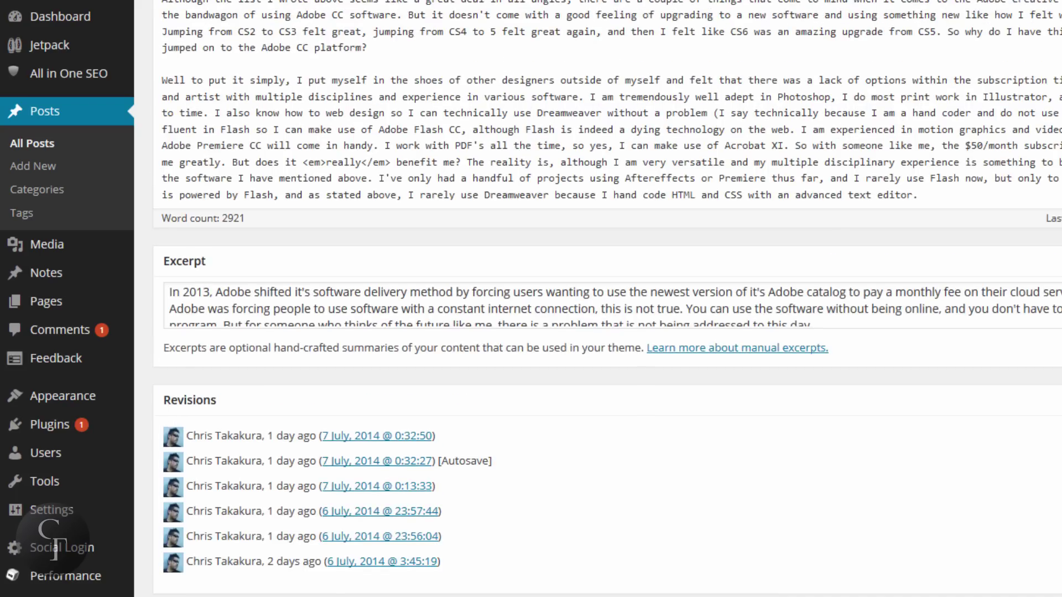
{"action": "scroll", "coordinate": [607, 297], "scroll_direction": "up", "scroll_amount": 5}
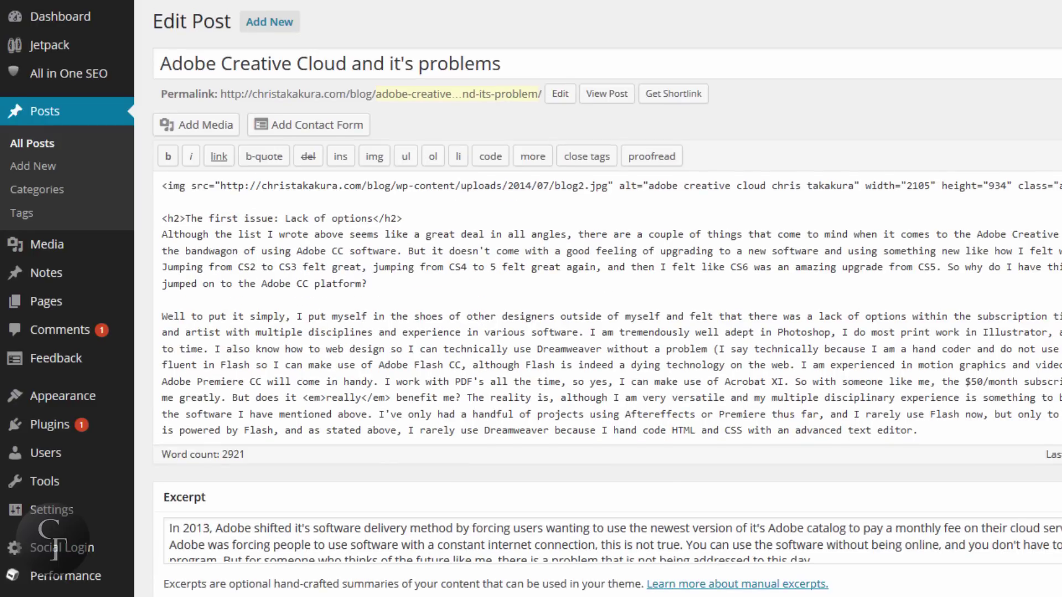
{"action": "scroll", "coordinate": [607, 297], "scroll_direction": "down", "scroll_amount": 3}
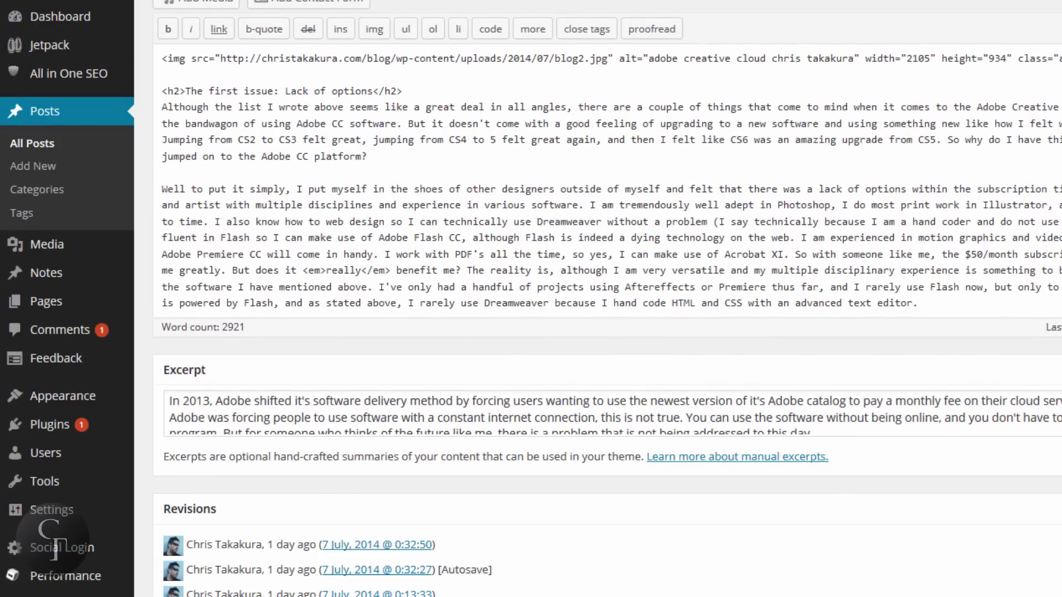
{"action": "left_click", "coordinate": [652, 29]}
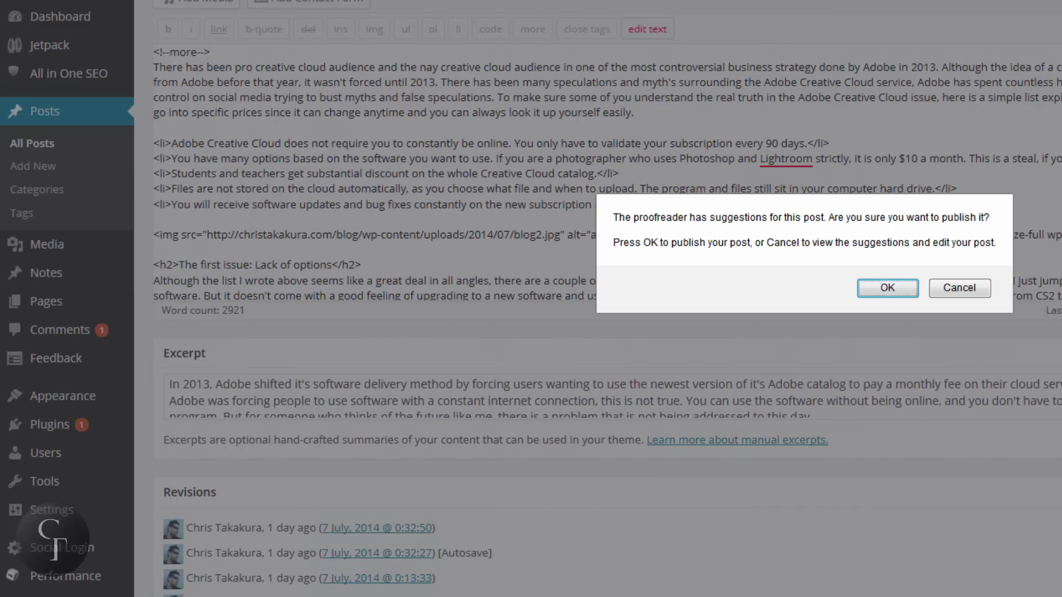
{"action": "left_click", "coordinate": [888, 288]}
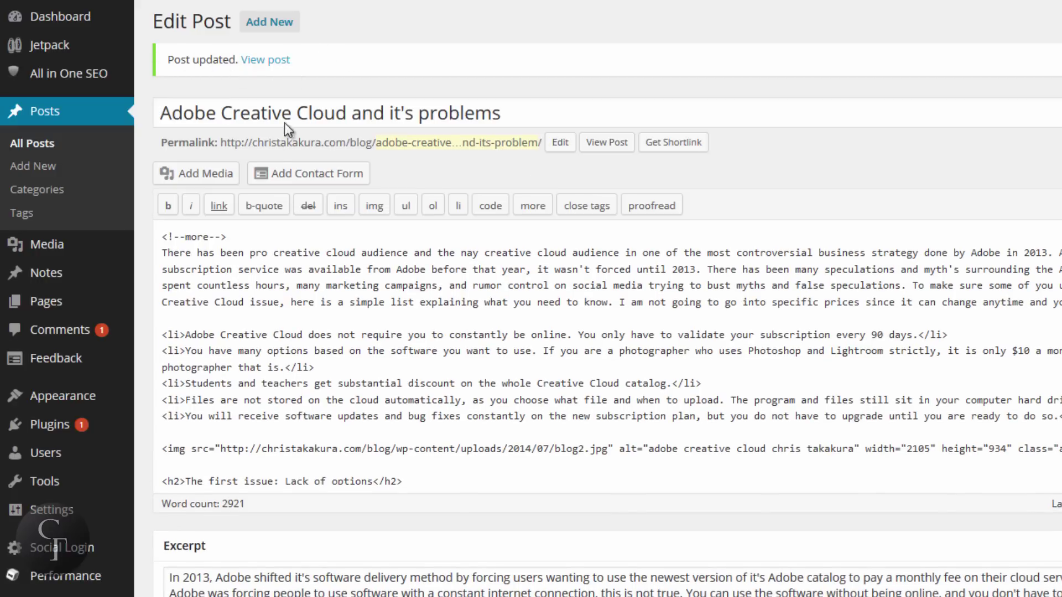
- Return to the list of all posts and switch from there to the list of all pages
{"action": "left_click", "coordinate": [47, 145]}
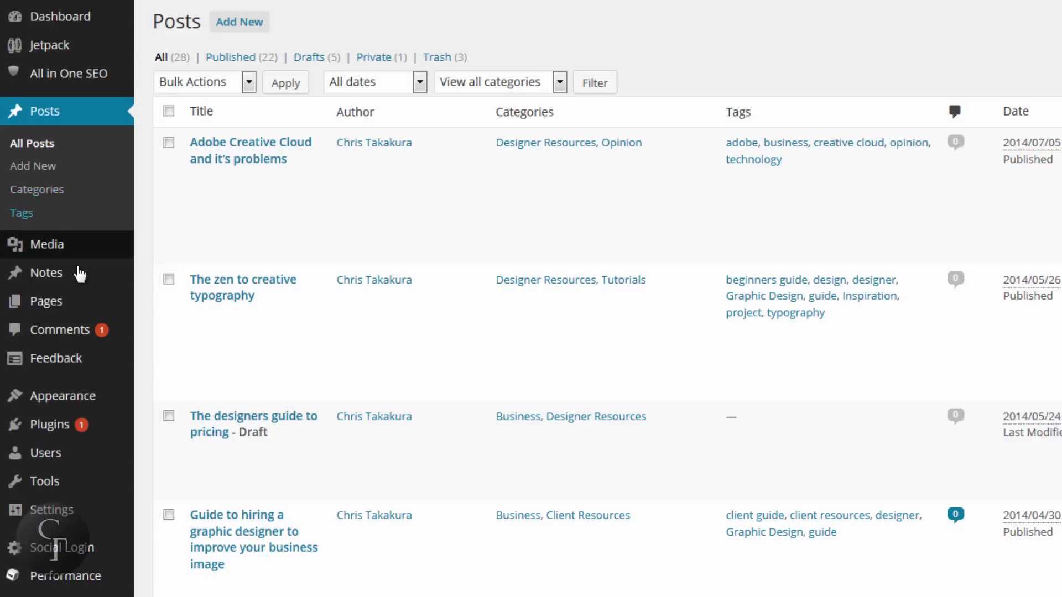
{"action": "mouse_move", "coordinate": [58, 314]}
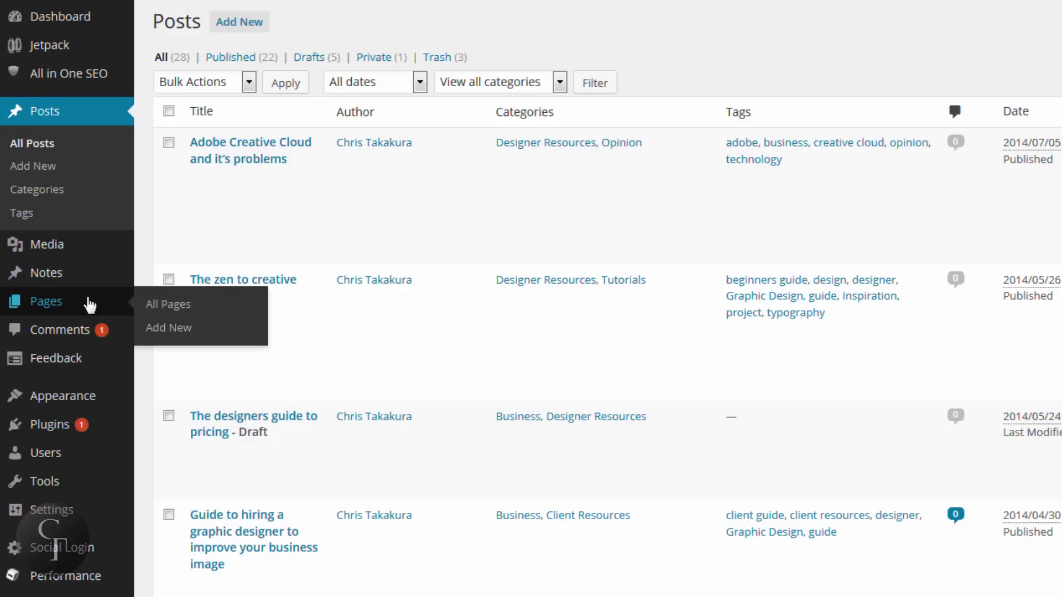
{"action": "left_click", "coordinate": [42, 303]}
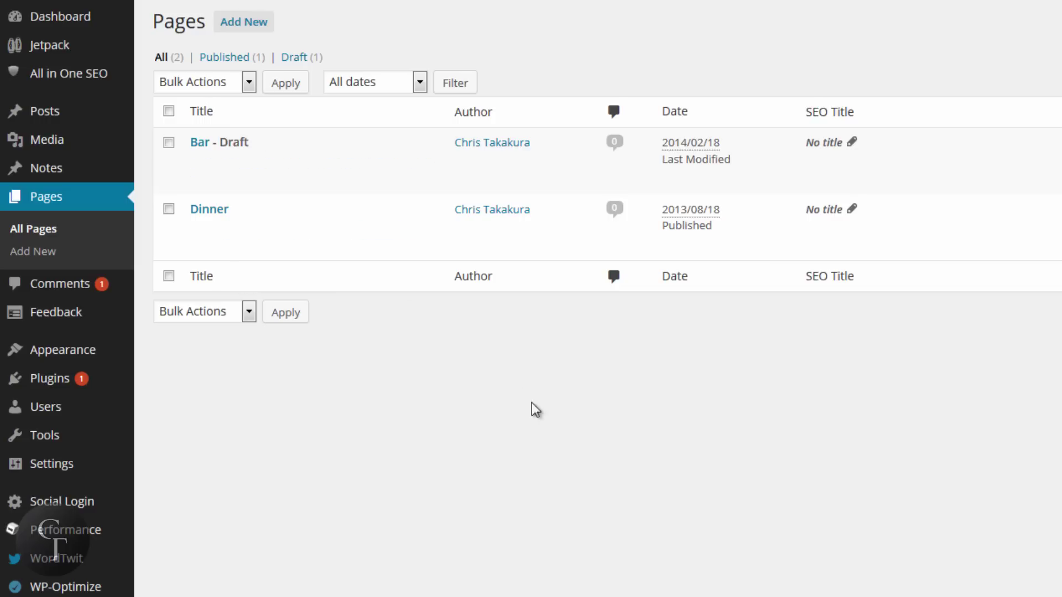
- Open the page "Dinner" for editing
{"action": "mouse_move", "coordinate": [387, 181]}
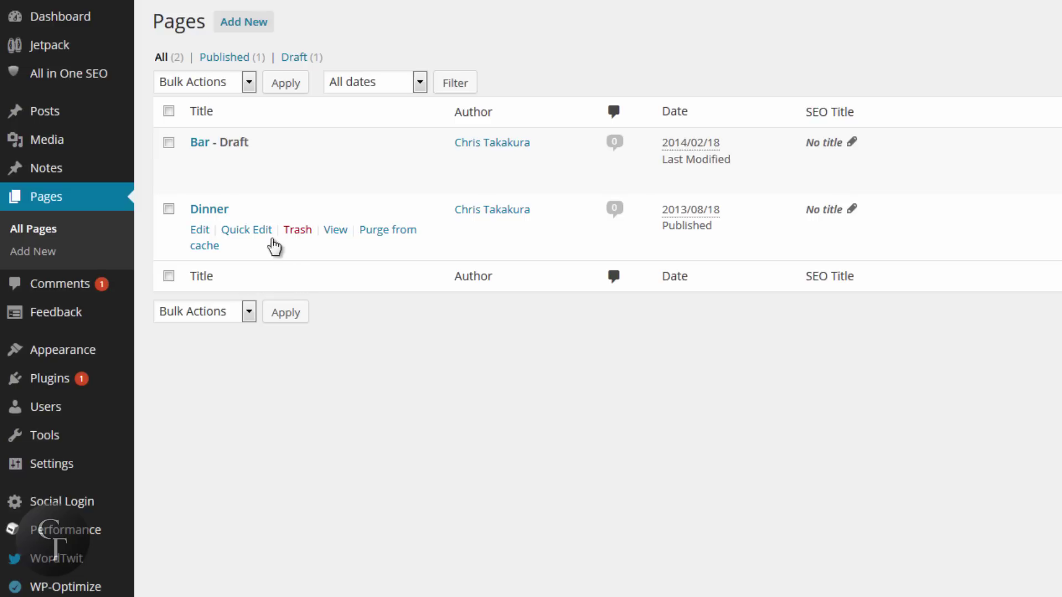
{"action": "mouse_move", "coordinate": [215, 195]}
{"action": "mouse_move", "coordinate": [253, 237]}
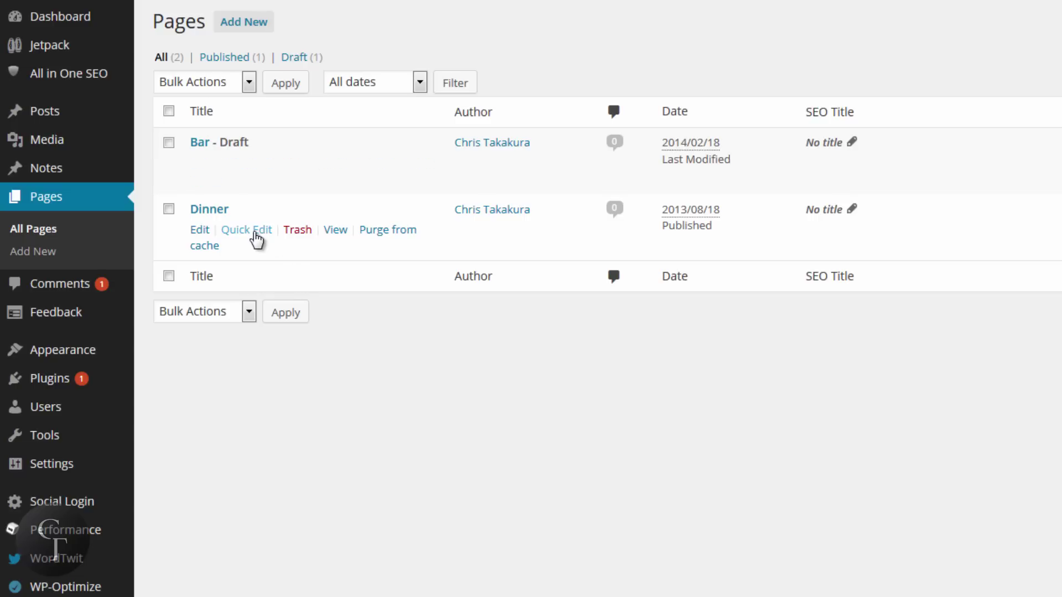
{"action": "left_click", "coordinate": [202, 236]}
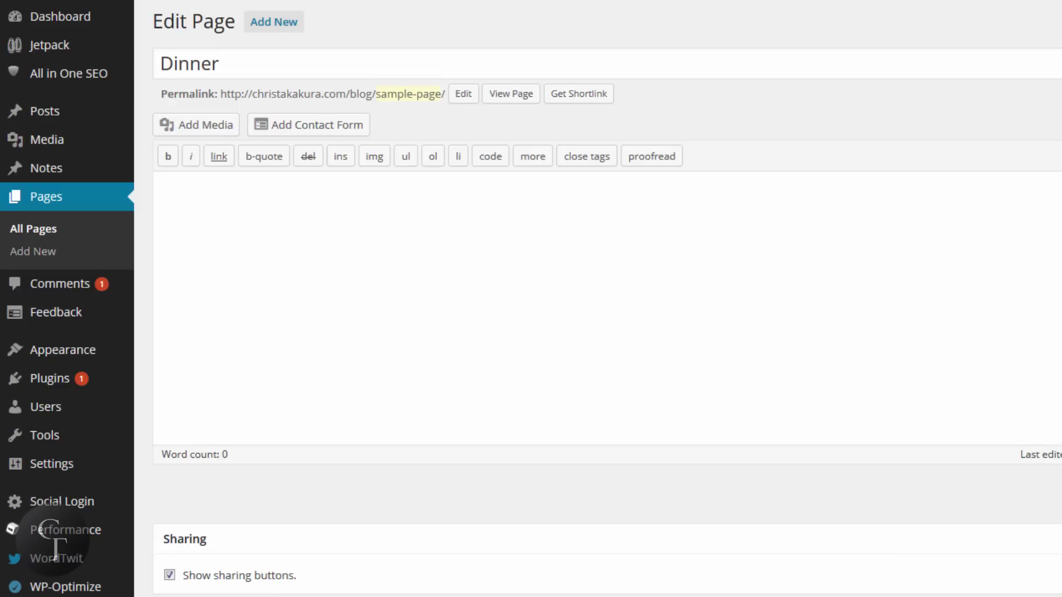
- Find the Dinner page's All in One SEO Pack main settings and look at the Title, Description and Keywords fields
{"action": "scroll", "coordinate": [607, 298], "scroll_direction": "down", "scroll_amount": 2}
{"action": "scroll", "coordinate": [608, 299], "scroll_direction": "down", "scroll_amount": 8}
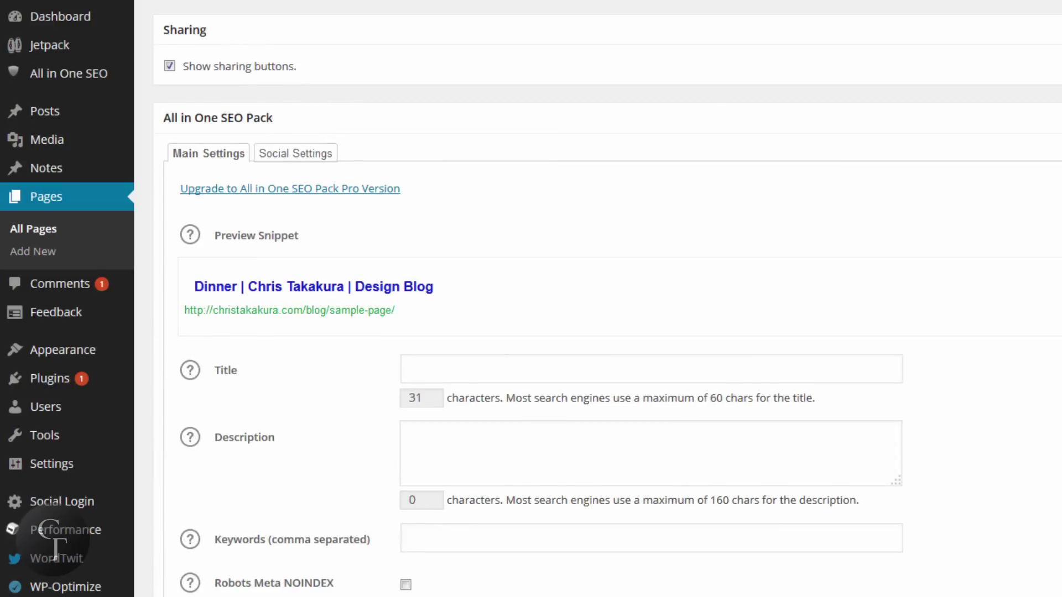
{"action": "scroll", "coordinate": [990, 238], "scroll_direction": "up", "scroll_amount": 2}
{"action": "scroll", "coordinate": [535, 183], "scroll_direction": "down", "scroll_amount": 2}
{"action": "left_click", "coordinate": [476, 241]}
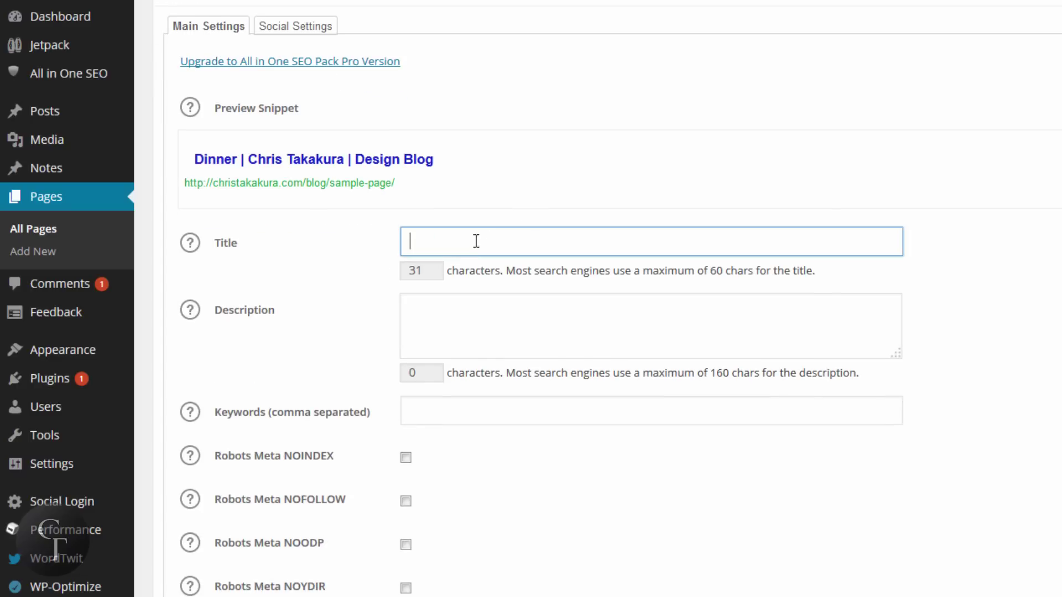
{"action": "left_click", "coordinate": [484, 333]}
{"action": "left_click", "coordinate": [476, 403]}
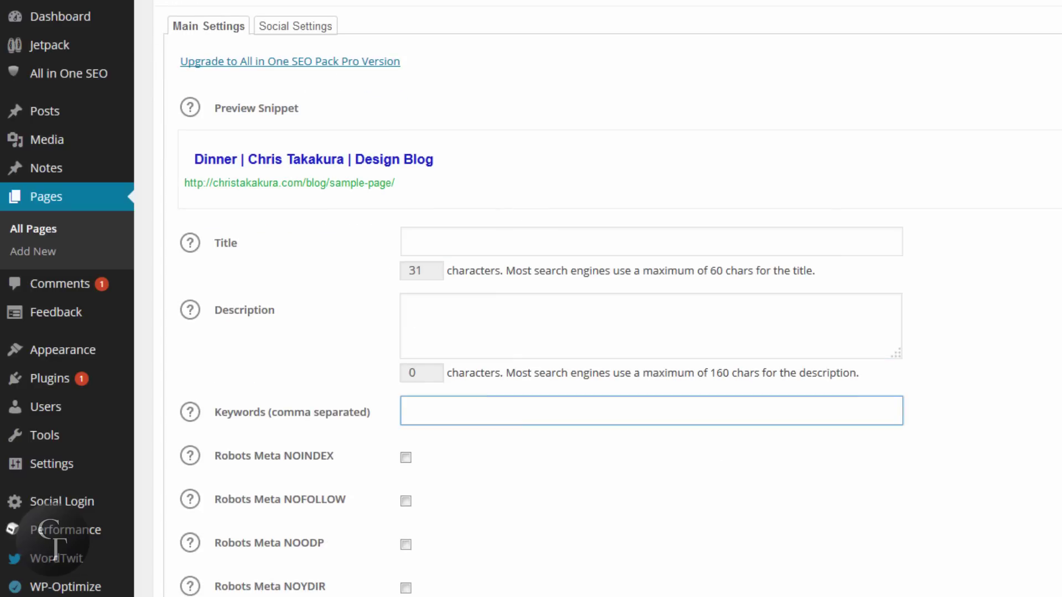
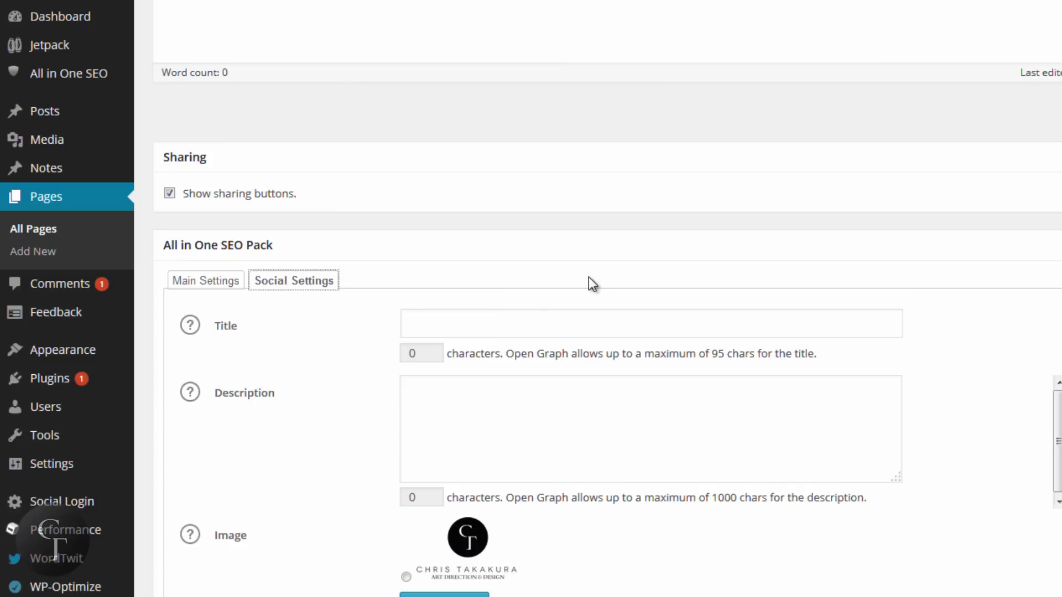
- Review the Title and Description fields in the Dinner page's Social Settings and select the existing logo as its social image
{"action": "left_click", "coordinate": [504, 314]}
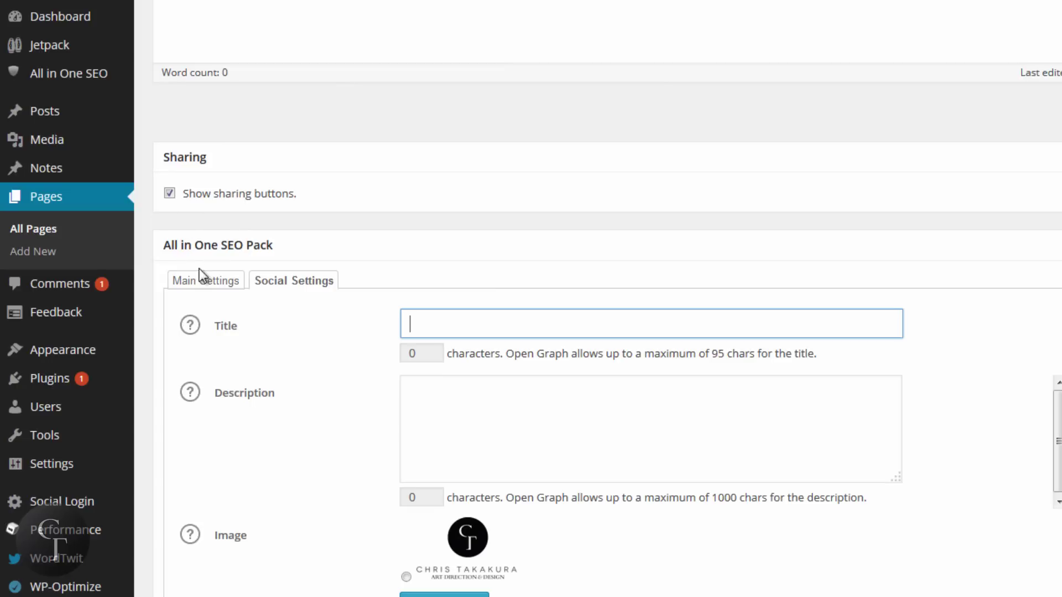
{"action": "left_click", "coordinate": [445, 316]}
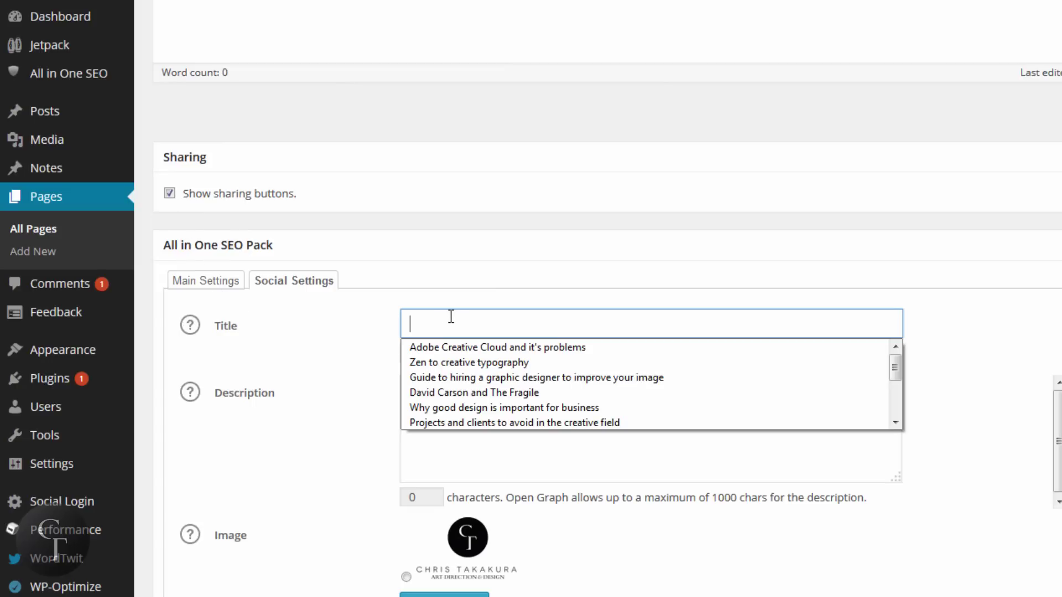
{"action": "left_click", "coordinate": [204, 283]}
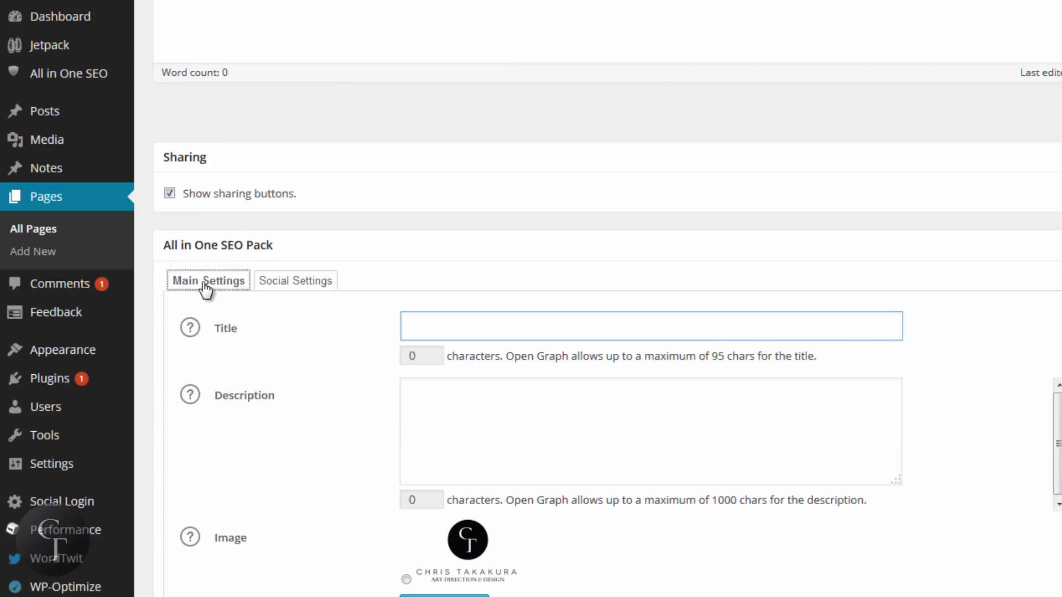
{"action": "left_click", "coordinate": [298, 283]}
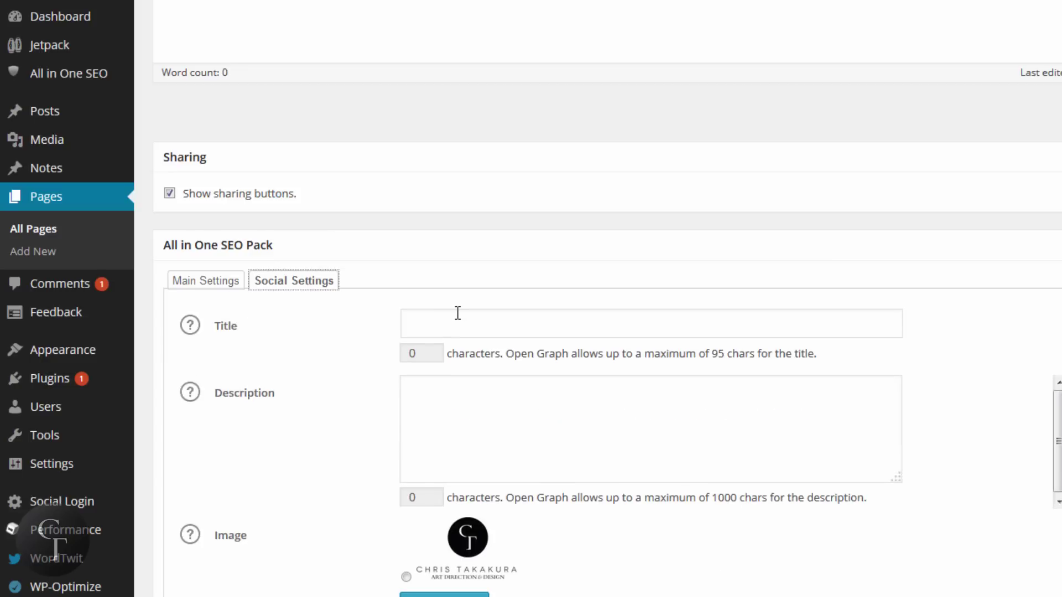
{"action": "left_click", "coordinate": [458, 313]}
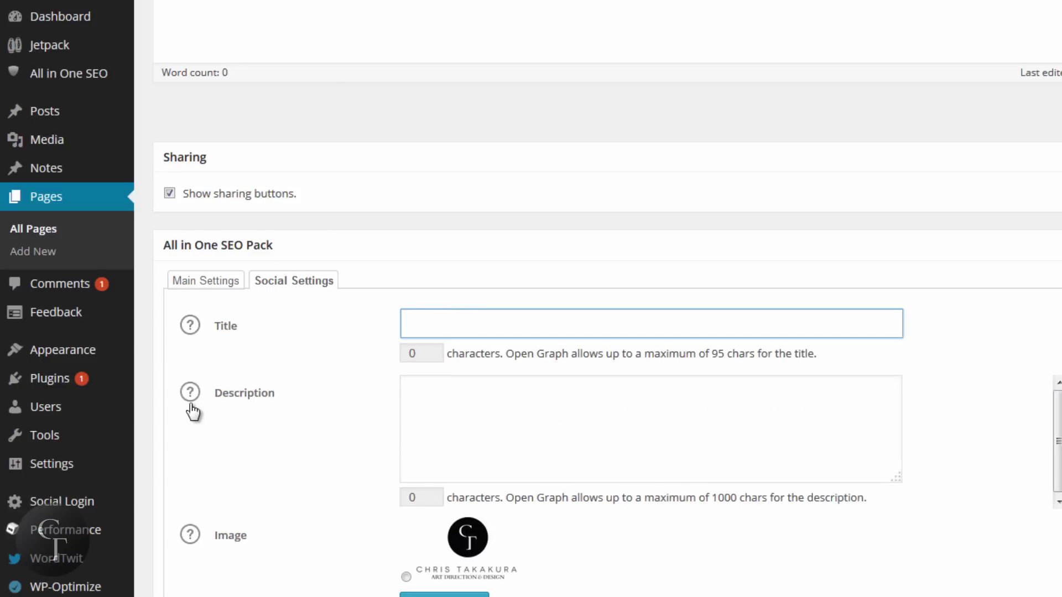
{"action": "left_click", "coordinate": [537, 409]}
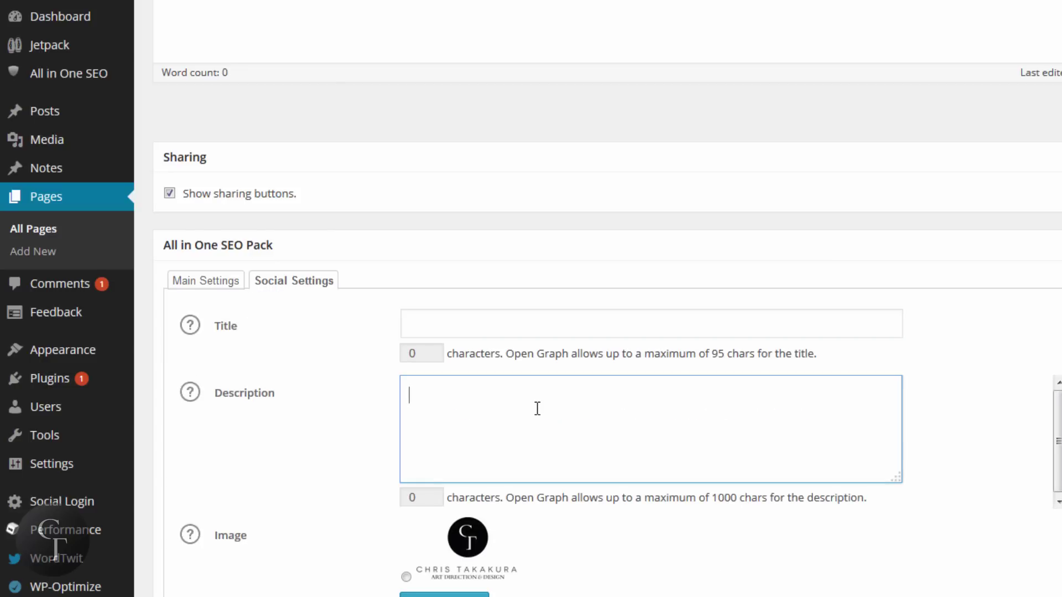
{"action": "scroll", "coordinate": [673, 555], "scroll_direction": "down", "scroll_amount": 3}
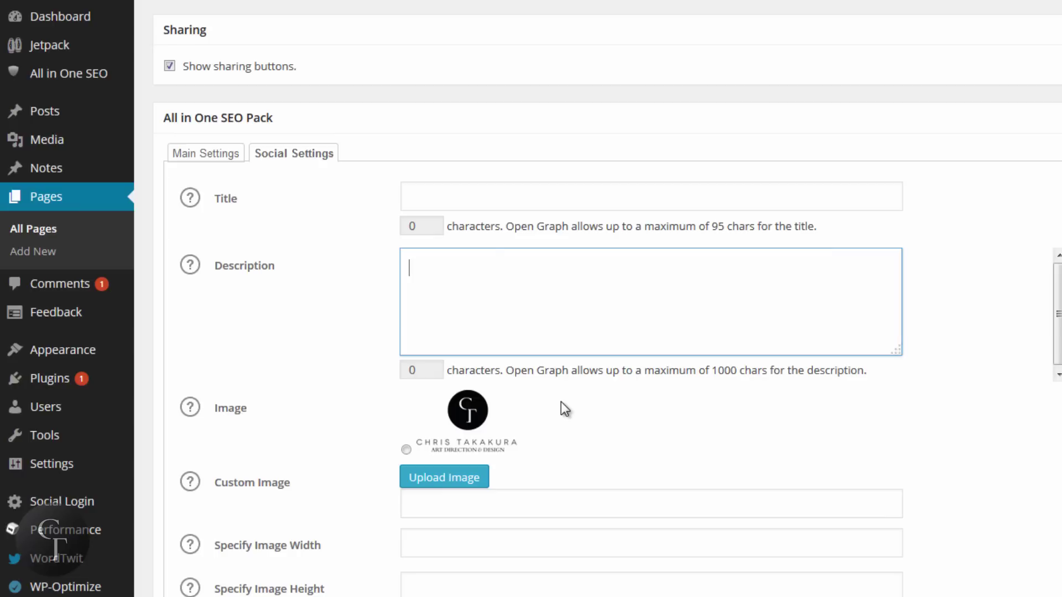
{"action": "left_click", "coordinate": [406, 449]}
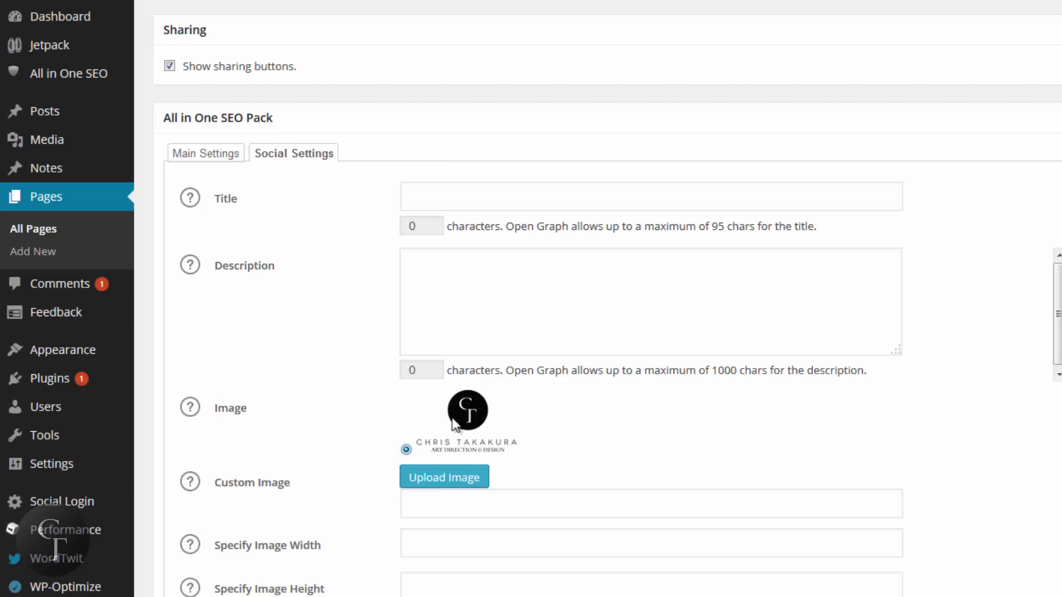
- Look at the Custom Image field in the Dinner page's Social Settings, and review the page's title, permalink and content area
{"action": "left_click", "coordinate": [470, 508]}
{"action": "scroll", "coordinate": [608, 299], "scroll_direction": "down", "scroll_amount": 1}
{"action": "scroll", "coordinate": [607, 299], "scroll_direction": "up", "scroll_amount": 9}
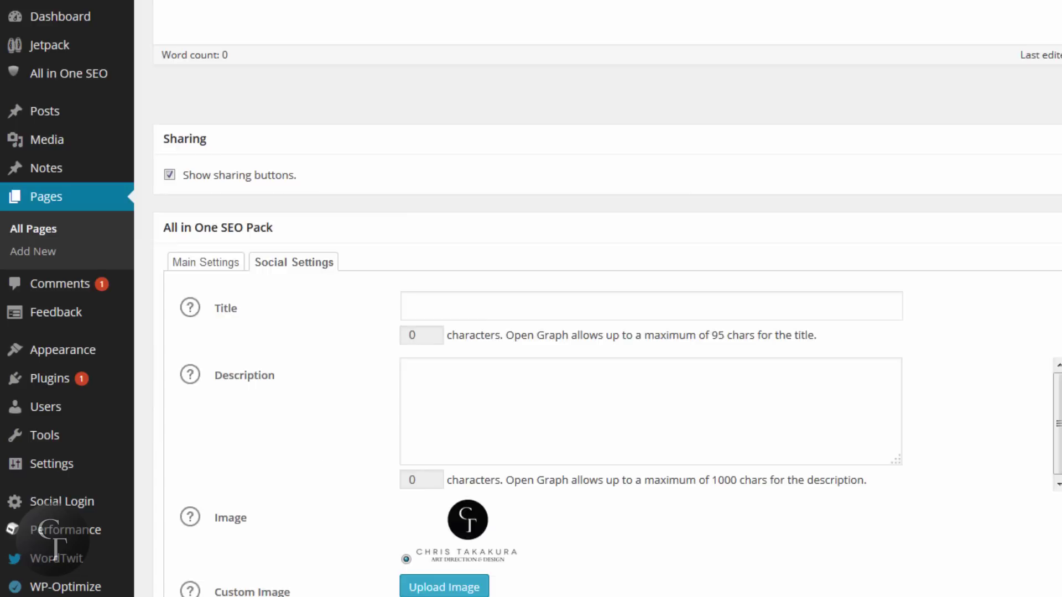
{"action": "scroll", "coordinate": [607, 299], "scroll_direction": "down", "scroll_amount": 2}
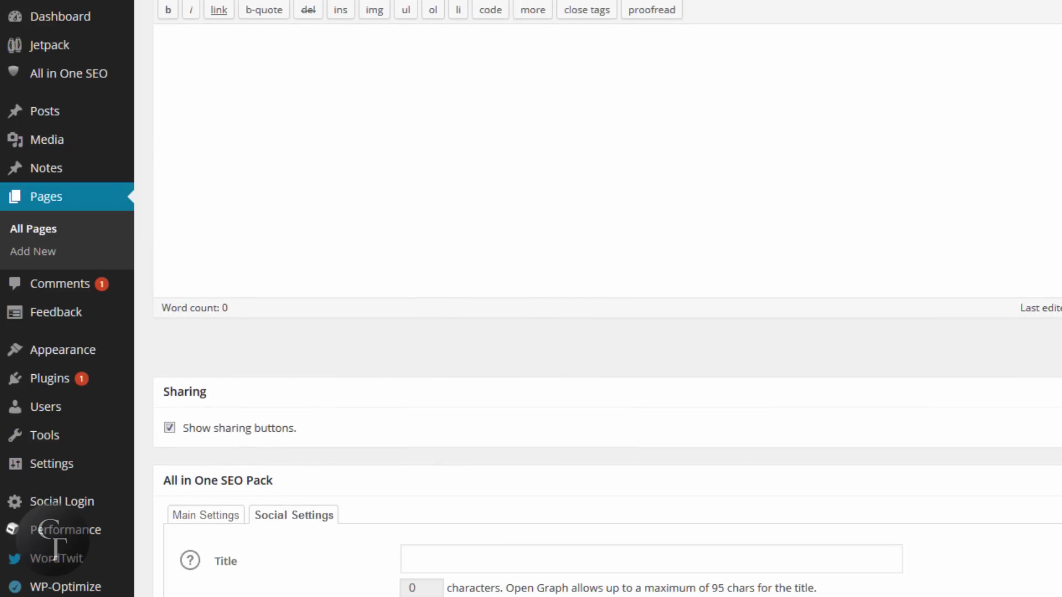
{"action": "scroll", "coordinate": [607, 299], "scroll_direction": "up", "scroll_amount": 2}
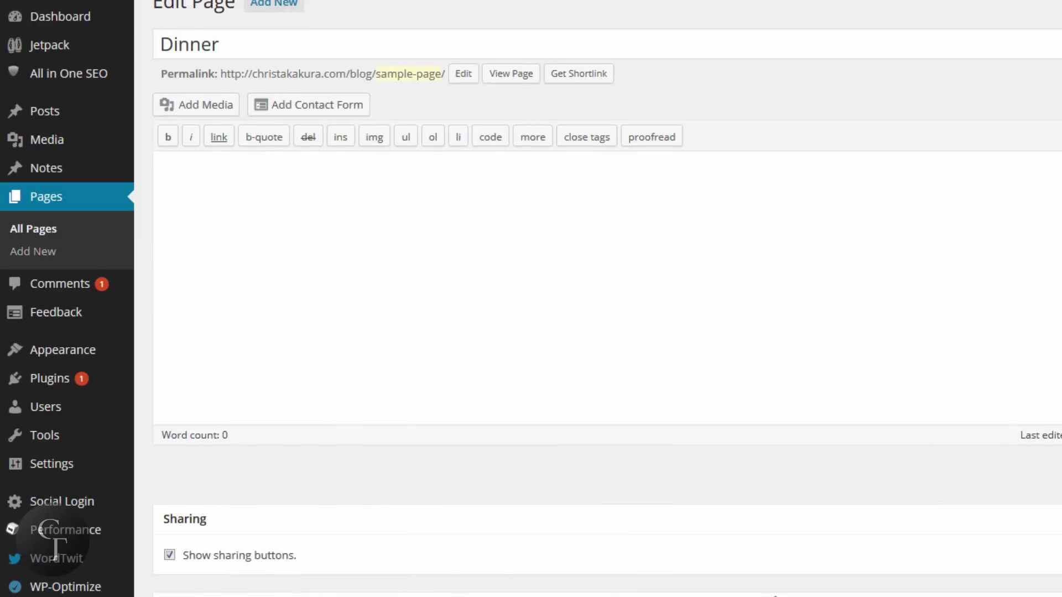
{"action": "scroll", "coordinate": [607, 299], "scroll_direction": "up", "scroll_amount": 1}
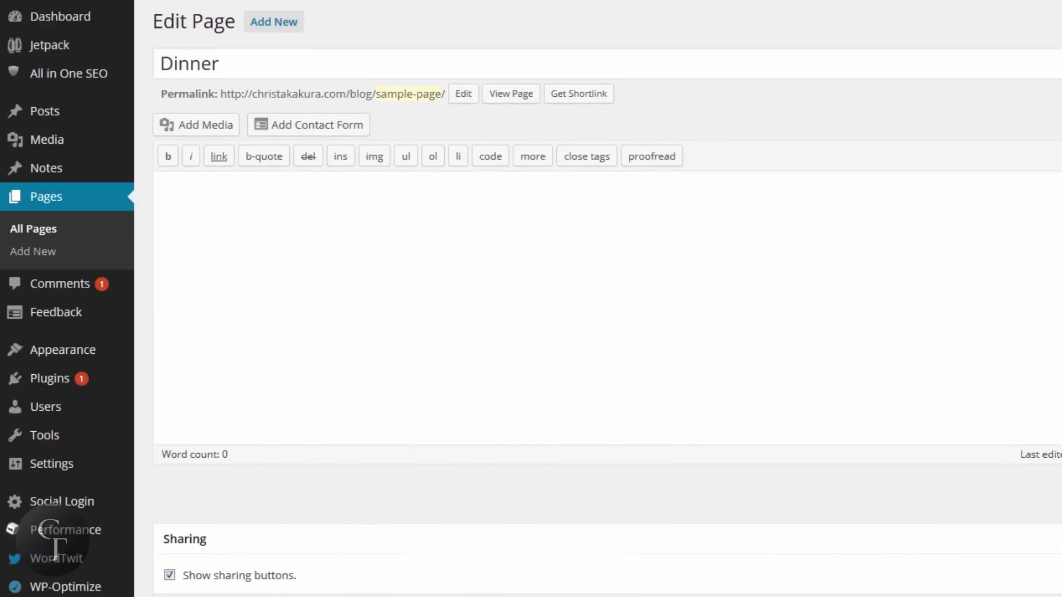
{"action": "scroll", "coordinate": [607, 298], "scroll_direction": "down", "scroll_amount": 4}
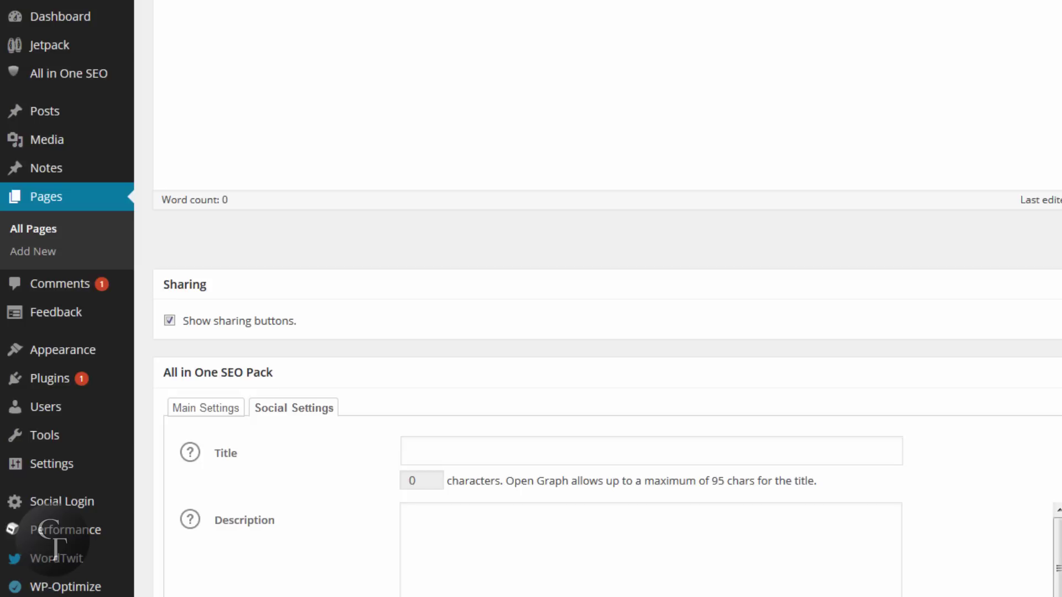
- Try "Gallery" as the Dinner page's social title, clear it again and go to the empty social Description
{"action": "left_click", "coordinate": [520, 445]}
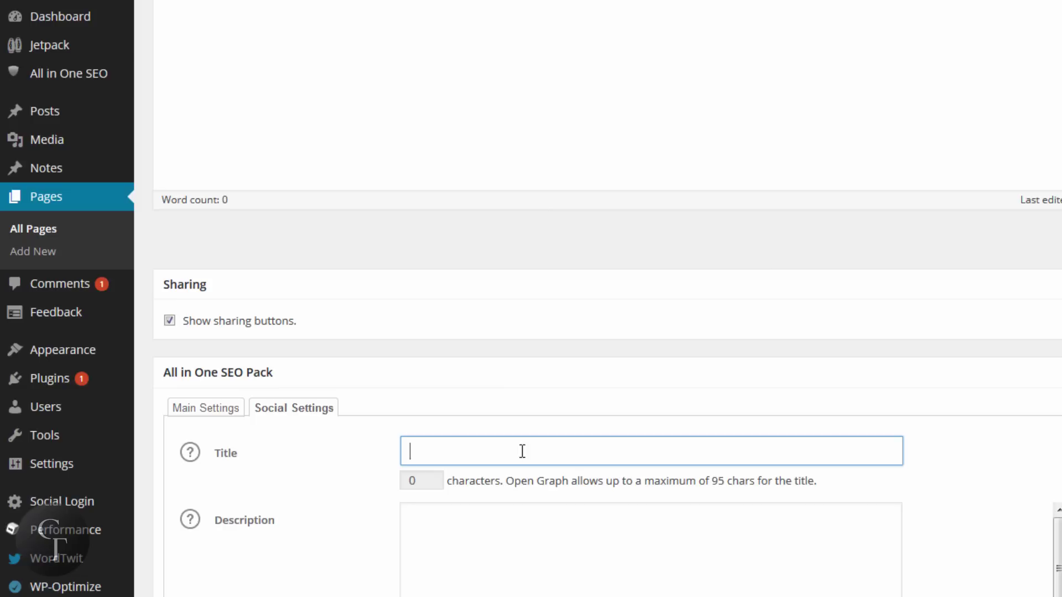
{"action": "type", "text": "Gallery"}
{"action": "key", "text": "ctrl+a"}
{"action": "key", "text": "BackSpace"}
{"action": "type", "text": "Gallery"}
{"action": "key", "text": "ctrl+a"}
{"action": "key", "text": "BackSpace"}
{"action": "left_click", "coordinate": [528, 532]}
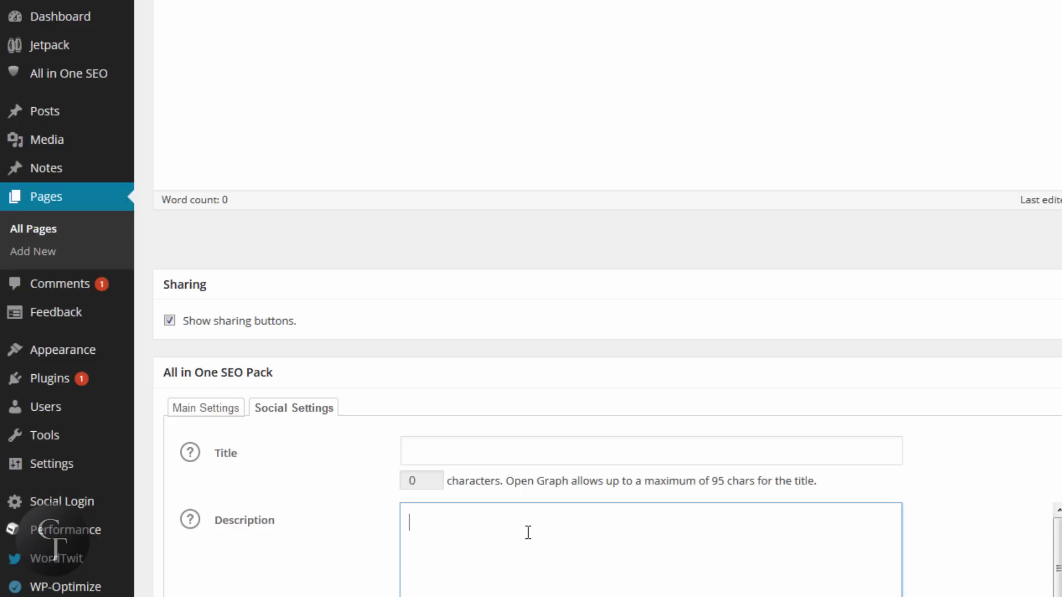
- Switch the Dinner page's All in One SEO Pack back to the main settings and review its Preview Snippet and Title field
{"action": "left_click", "coordinate": [213, 410]}
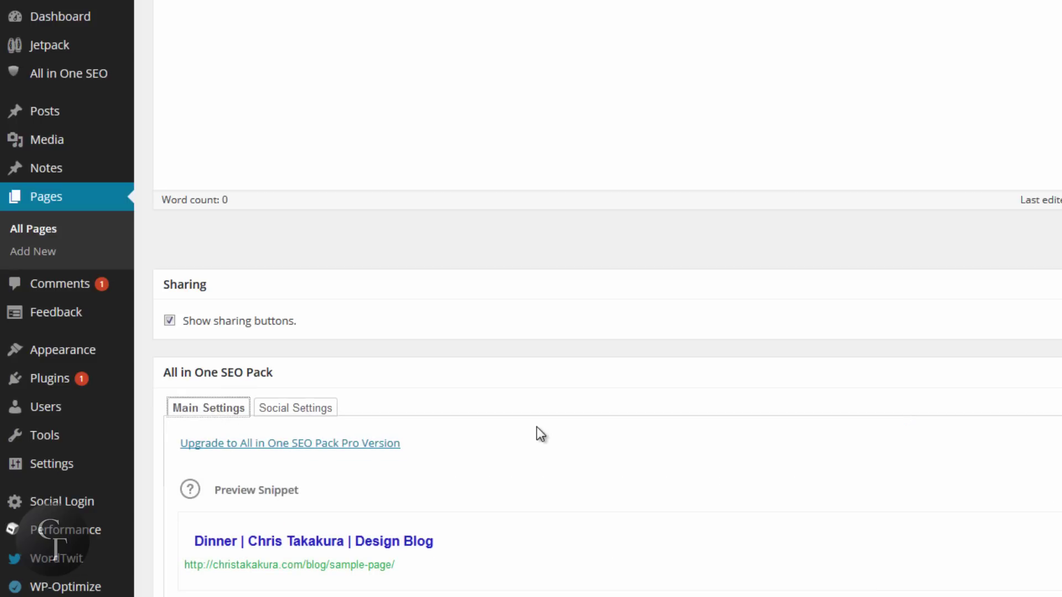
{"action": "scroll", "coordinate": [588, 440], "scroll_direction": "down", "scroll_amount": 2}
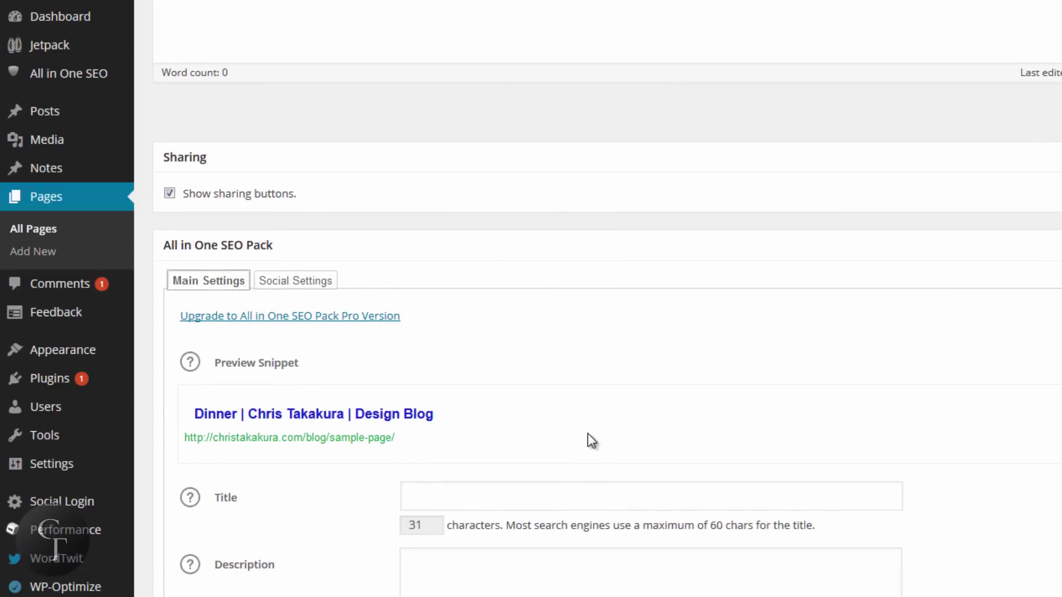
{"action": "scroll", "coordinate": [587, 433], "scroll_direction": "up", "scroll_amount": 3}
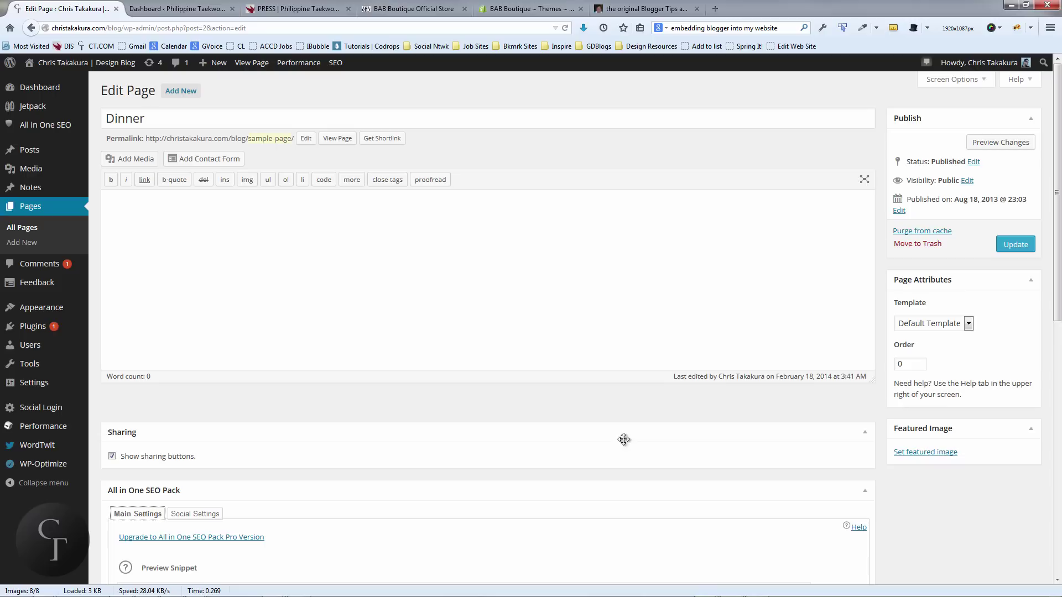
- Leave the Dinner page without updating it and open the list of all posts
{"action": "mouse_move", "coordinate": [49, 124]}
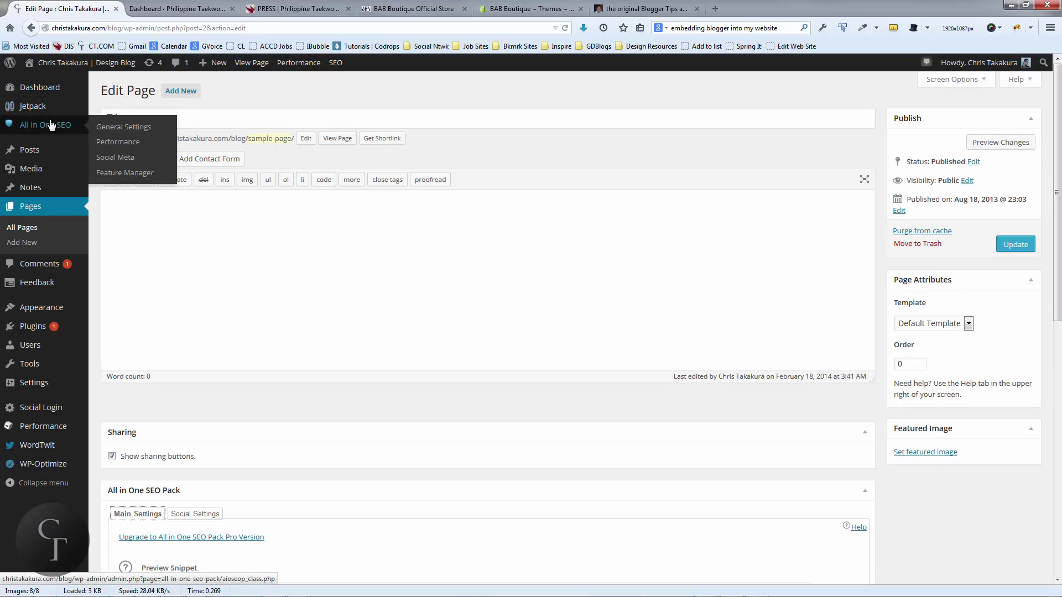
{"action": "left_click", "coordinate": [35, 150]}
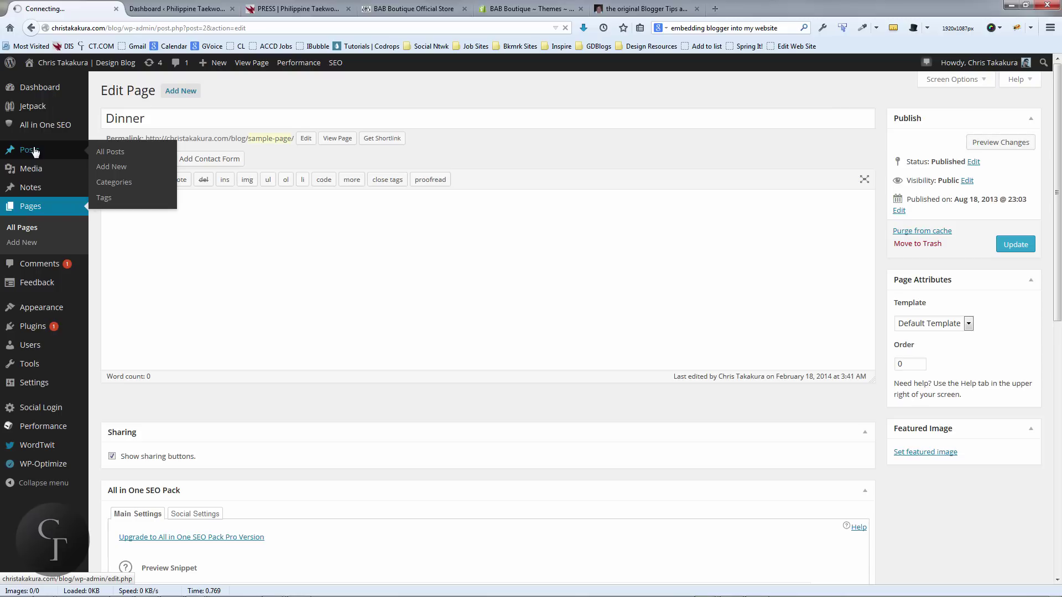